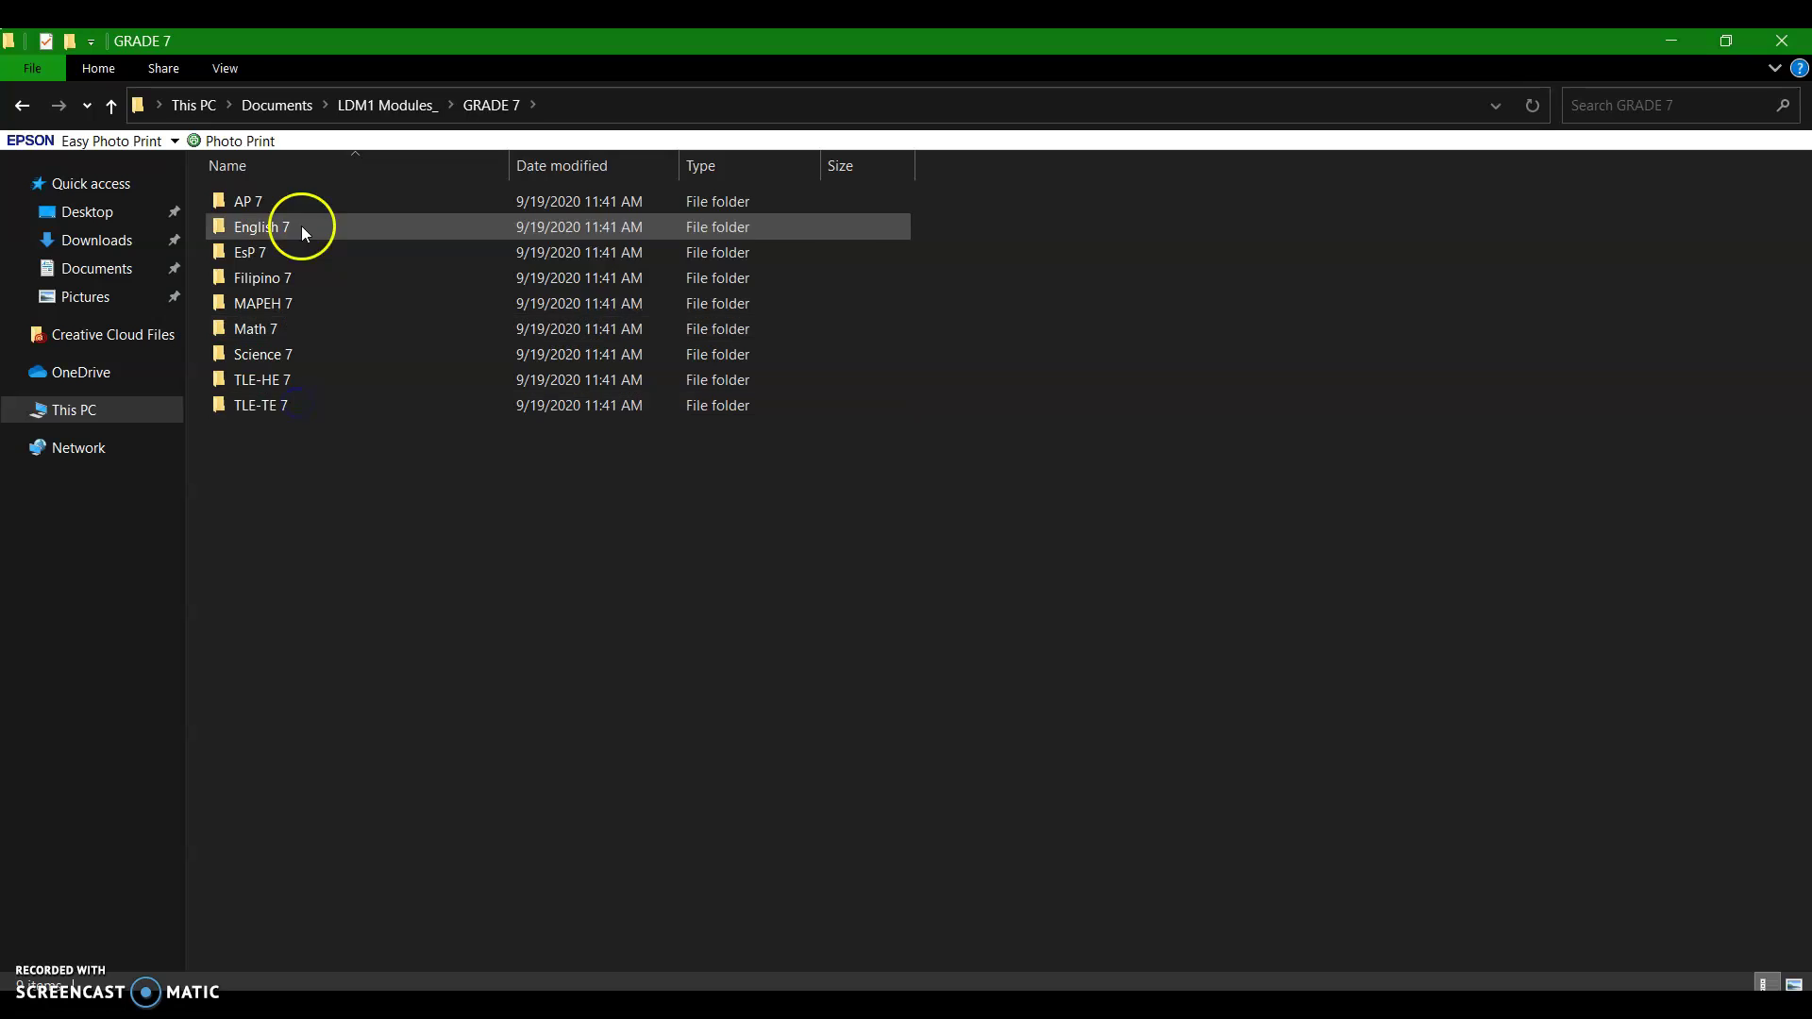
Open the Module 1 PDF in the AP 7 folder and export it to the Desktop as a PowerPoint presentation, replacing the existing file
double_click(281, 207)
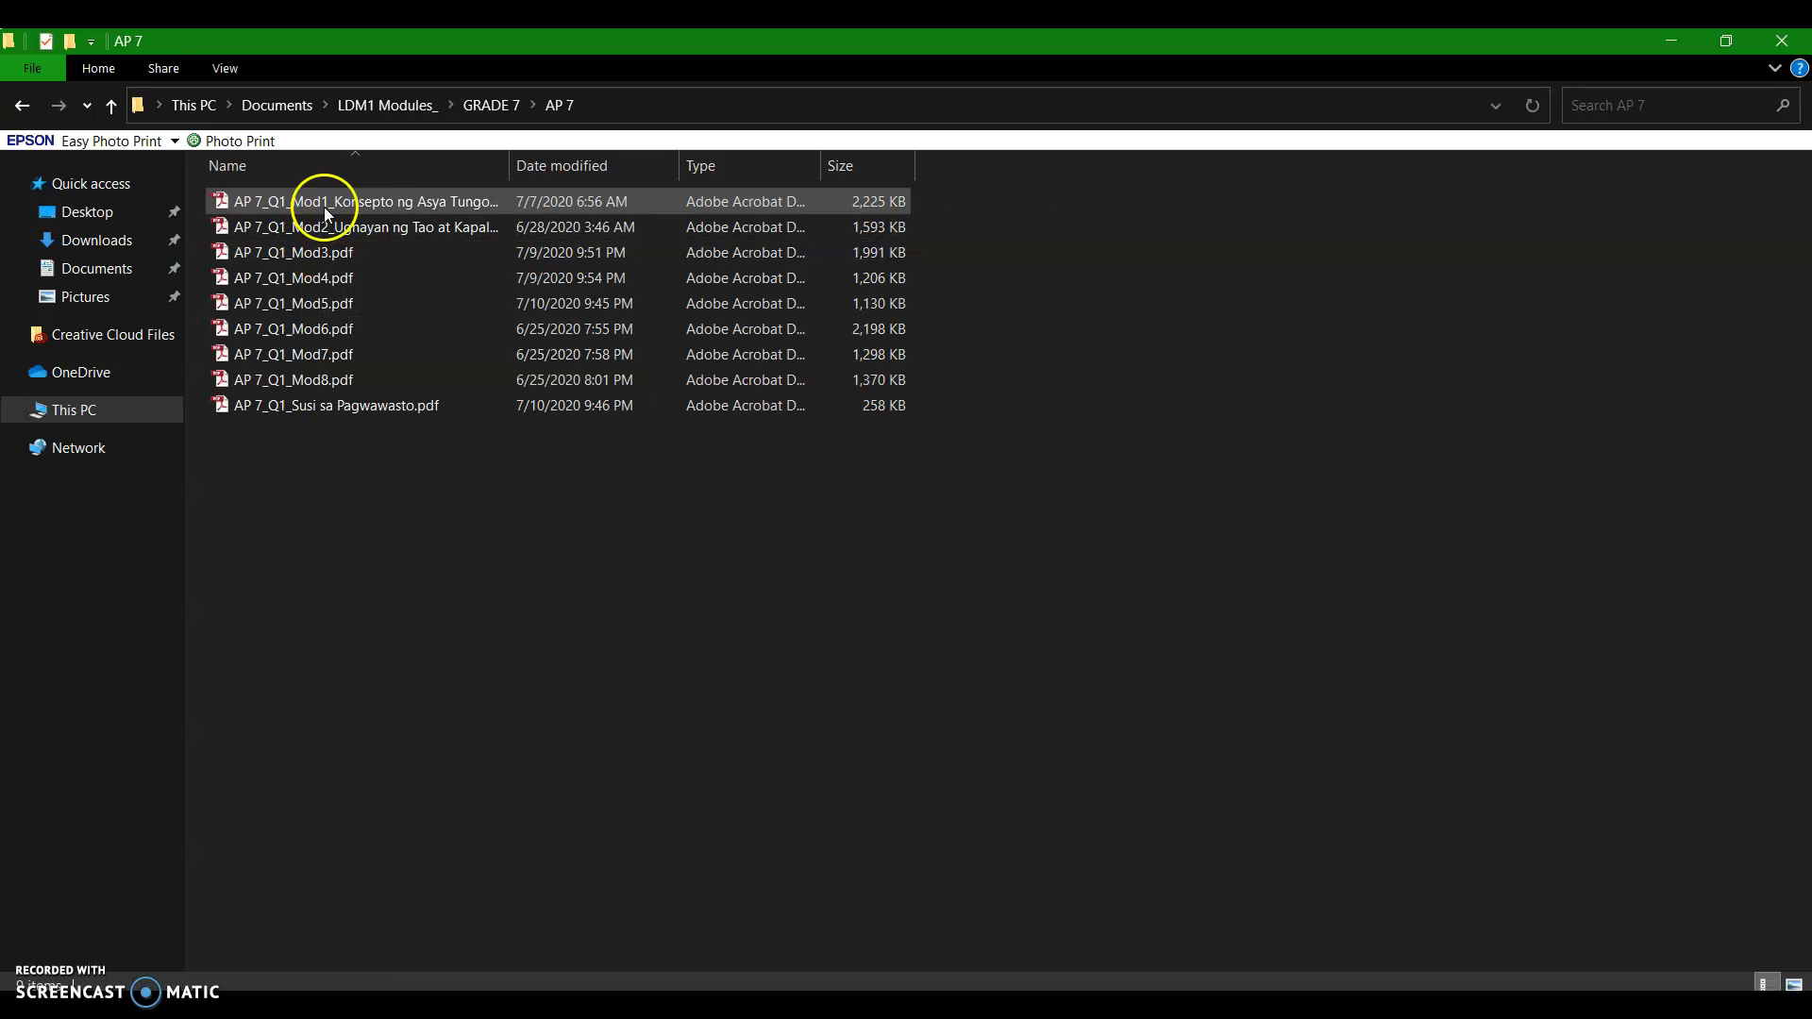
double_click(324, 204)
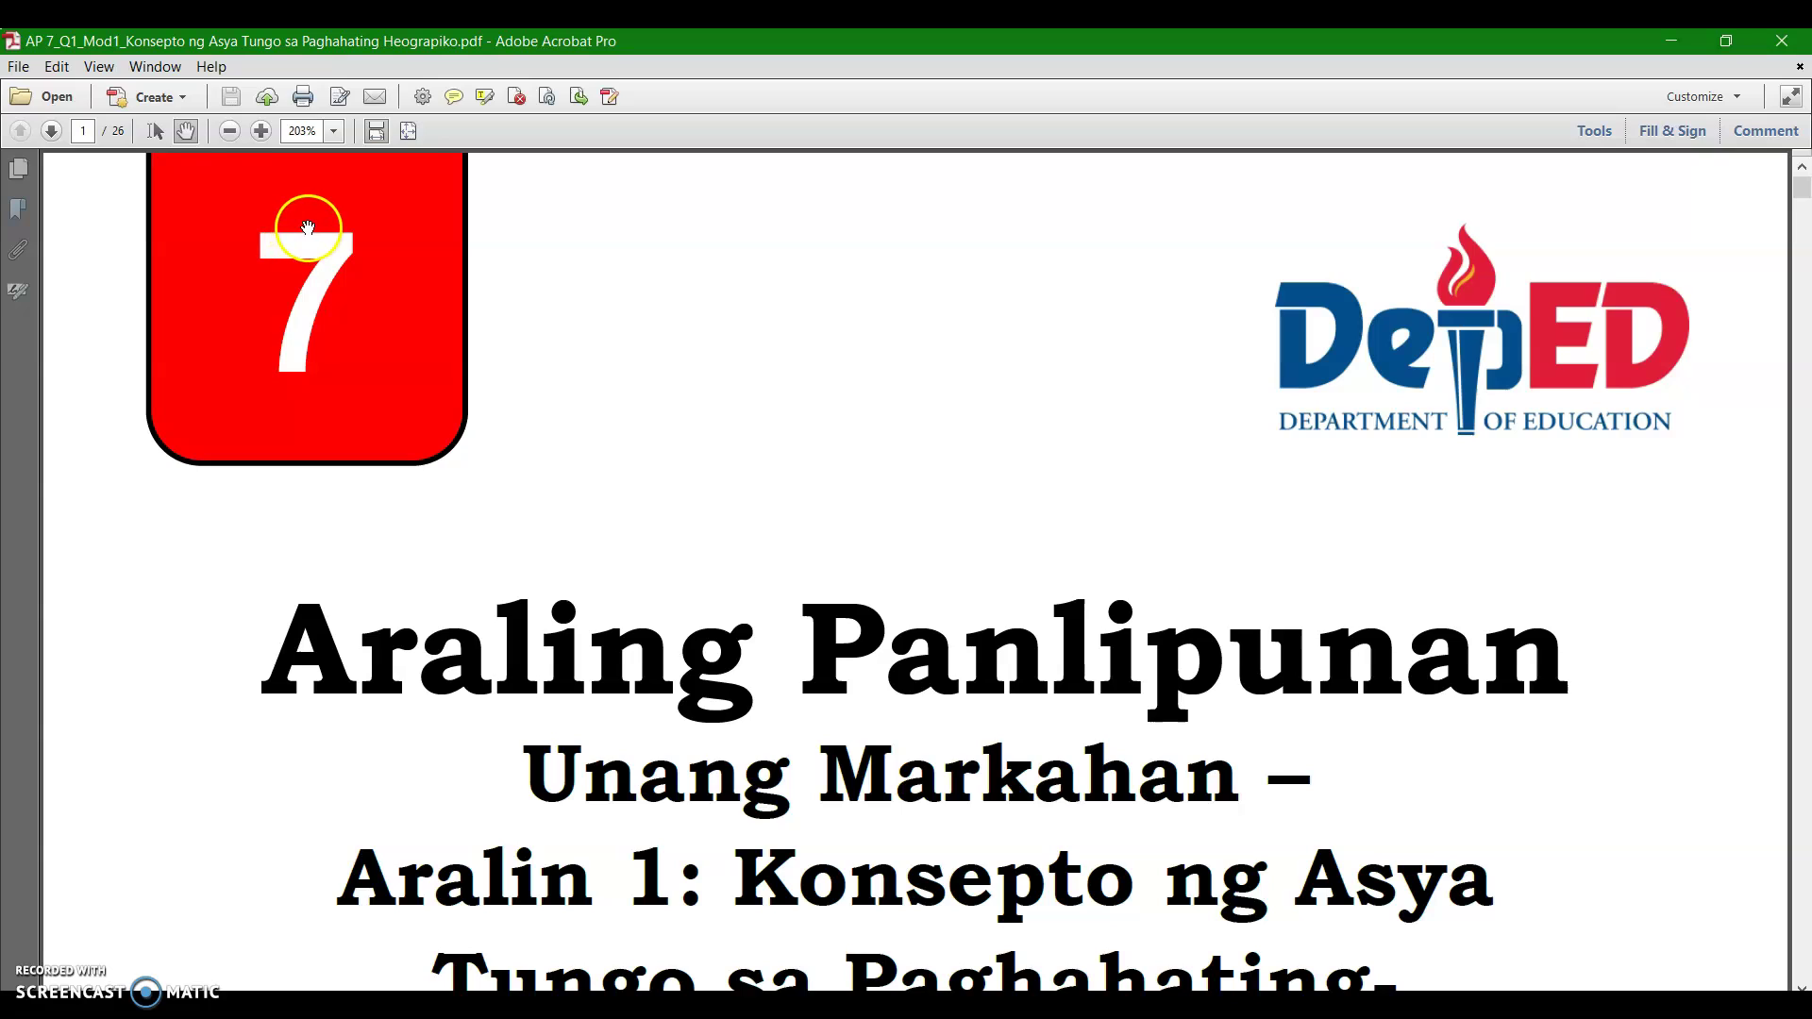
left_click(17, 68)
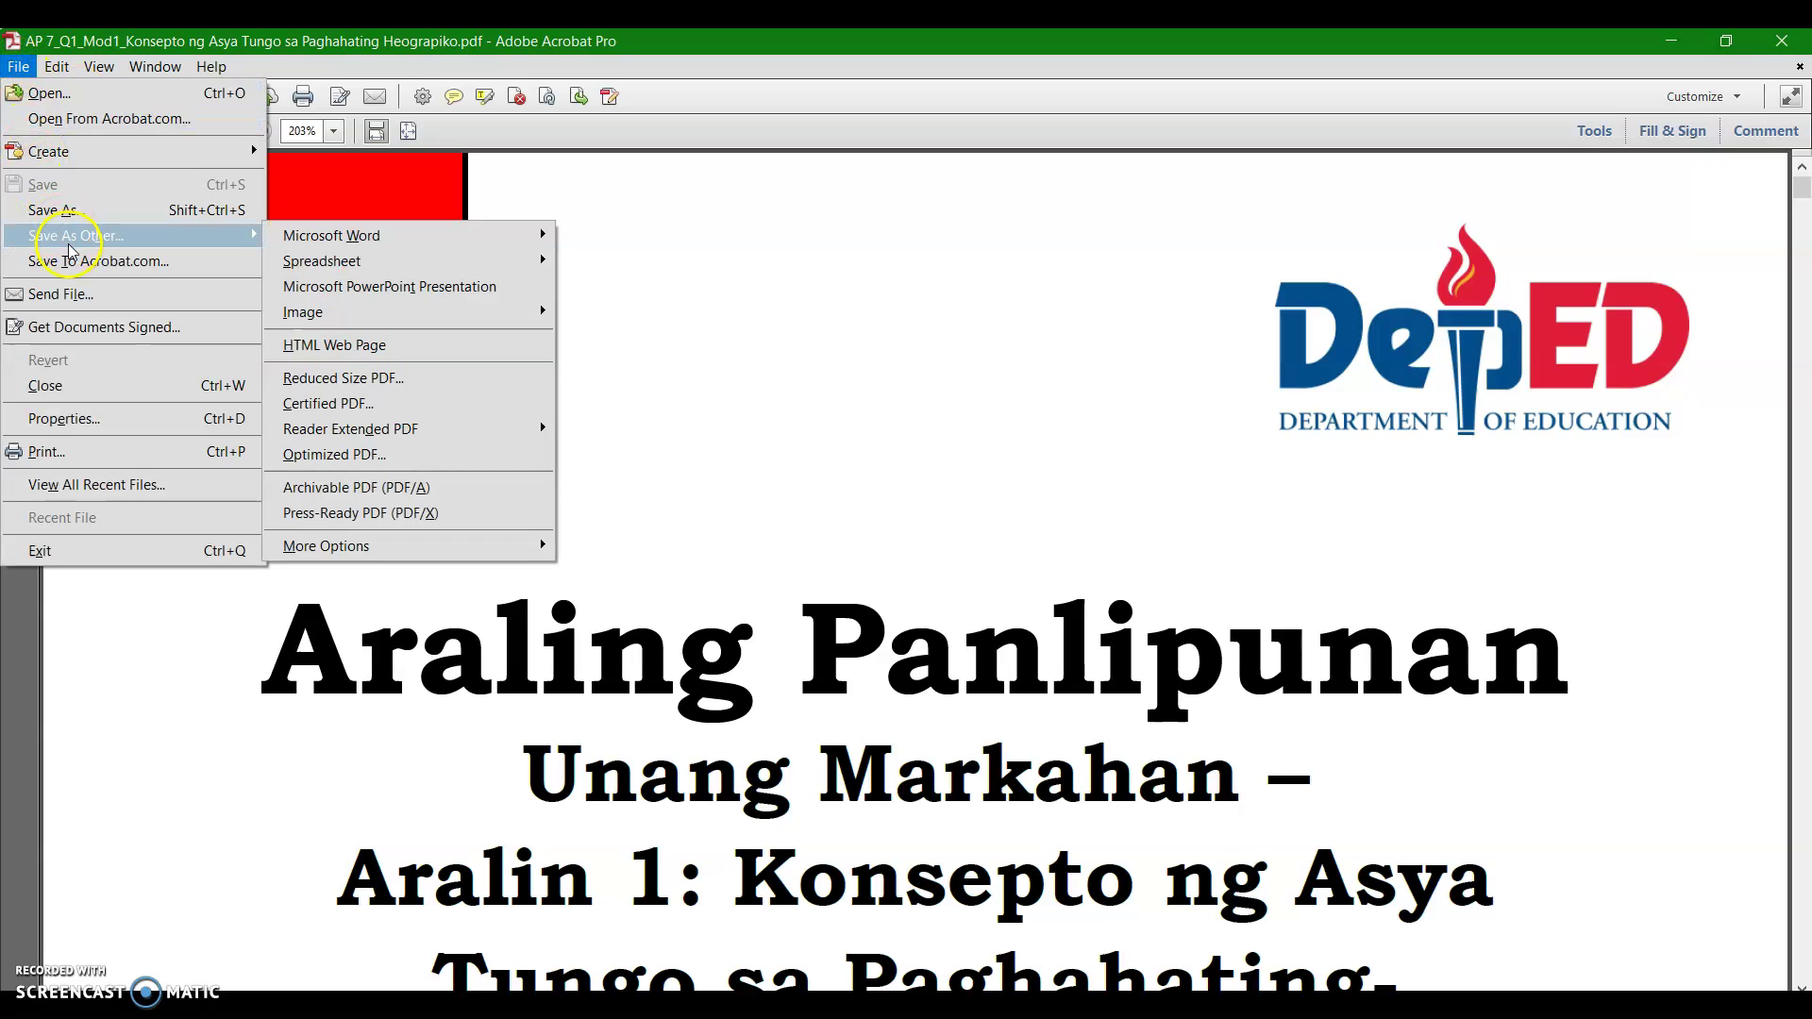
left_click(104, 244)
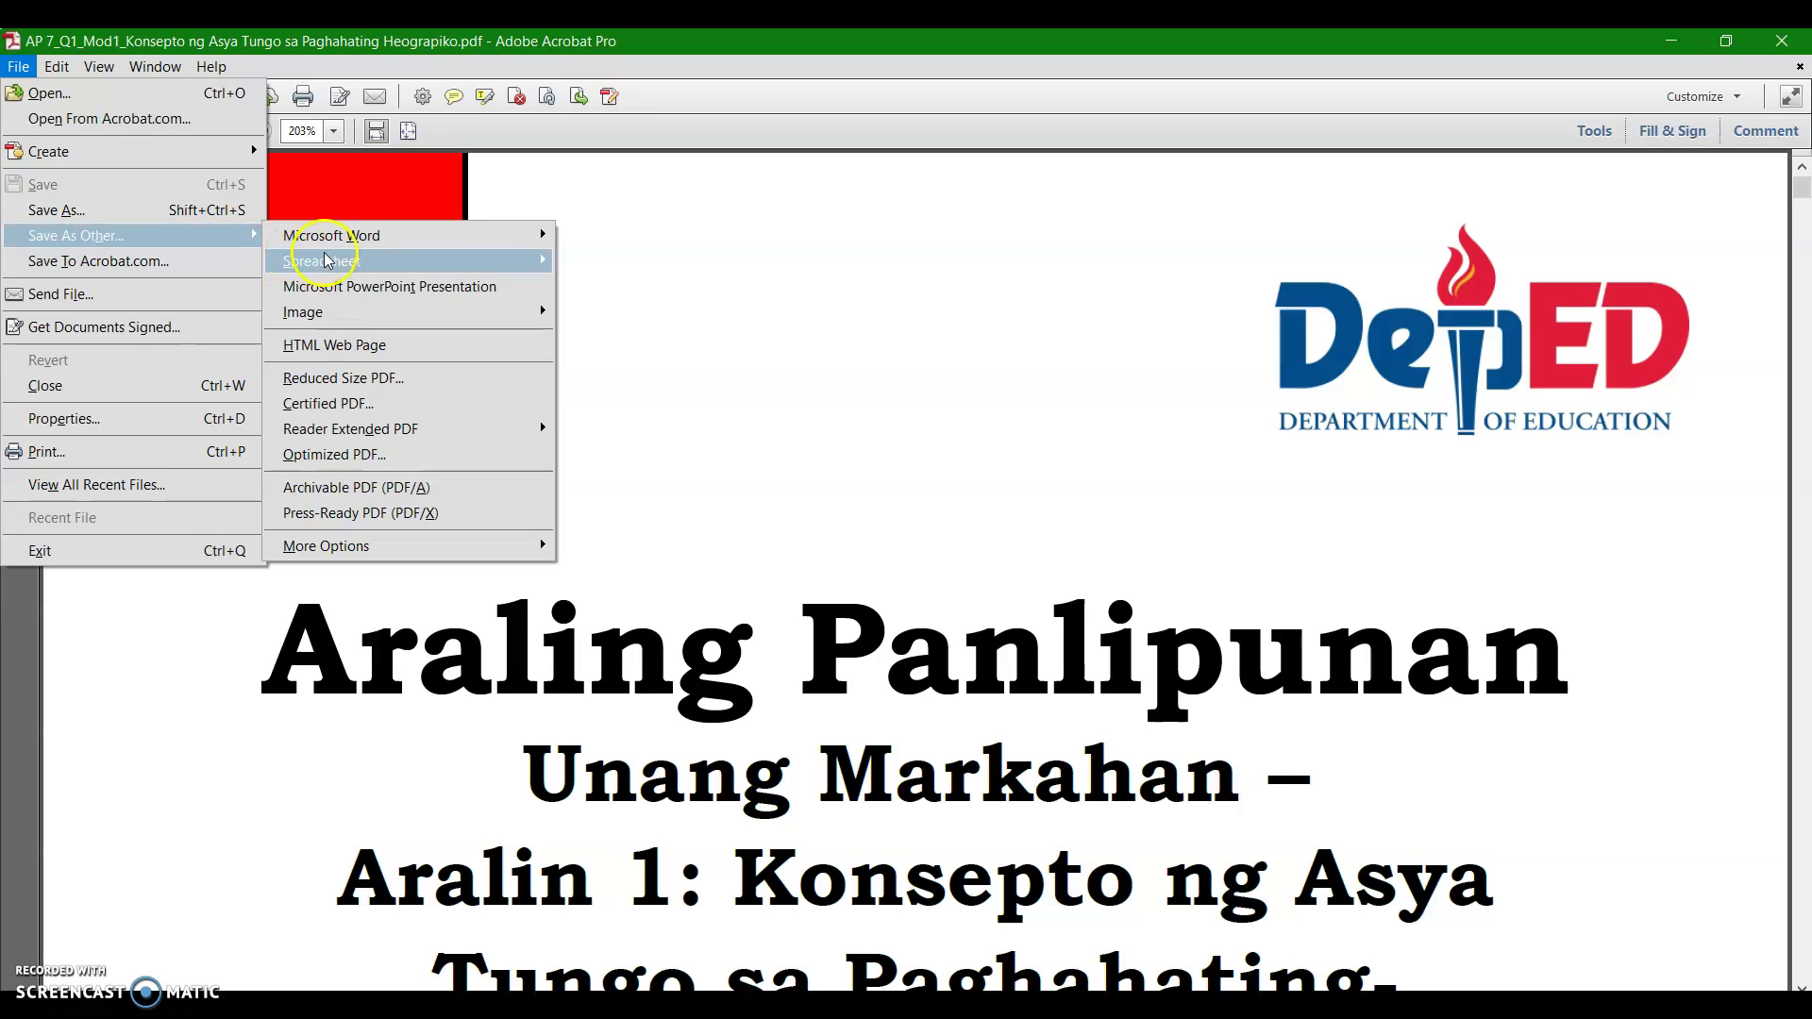
left_click(411, 290)
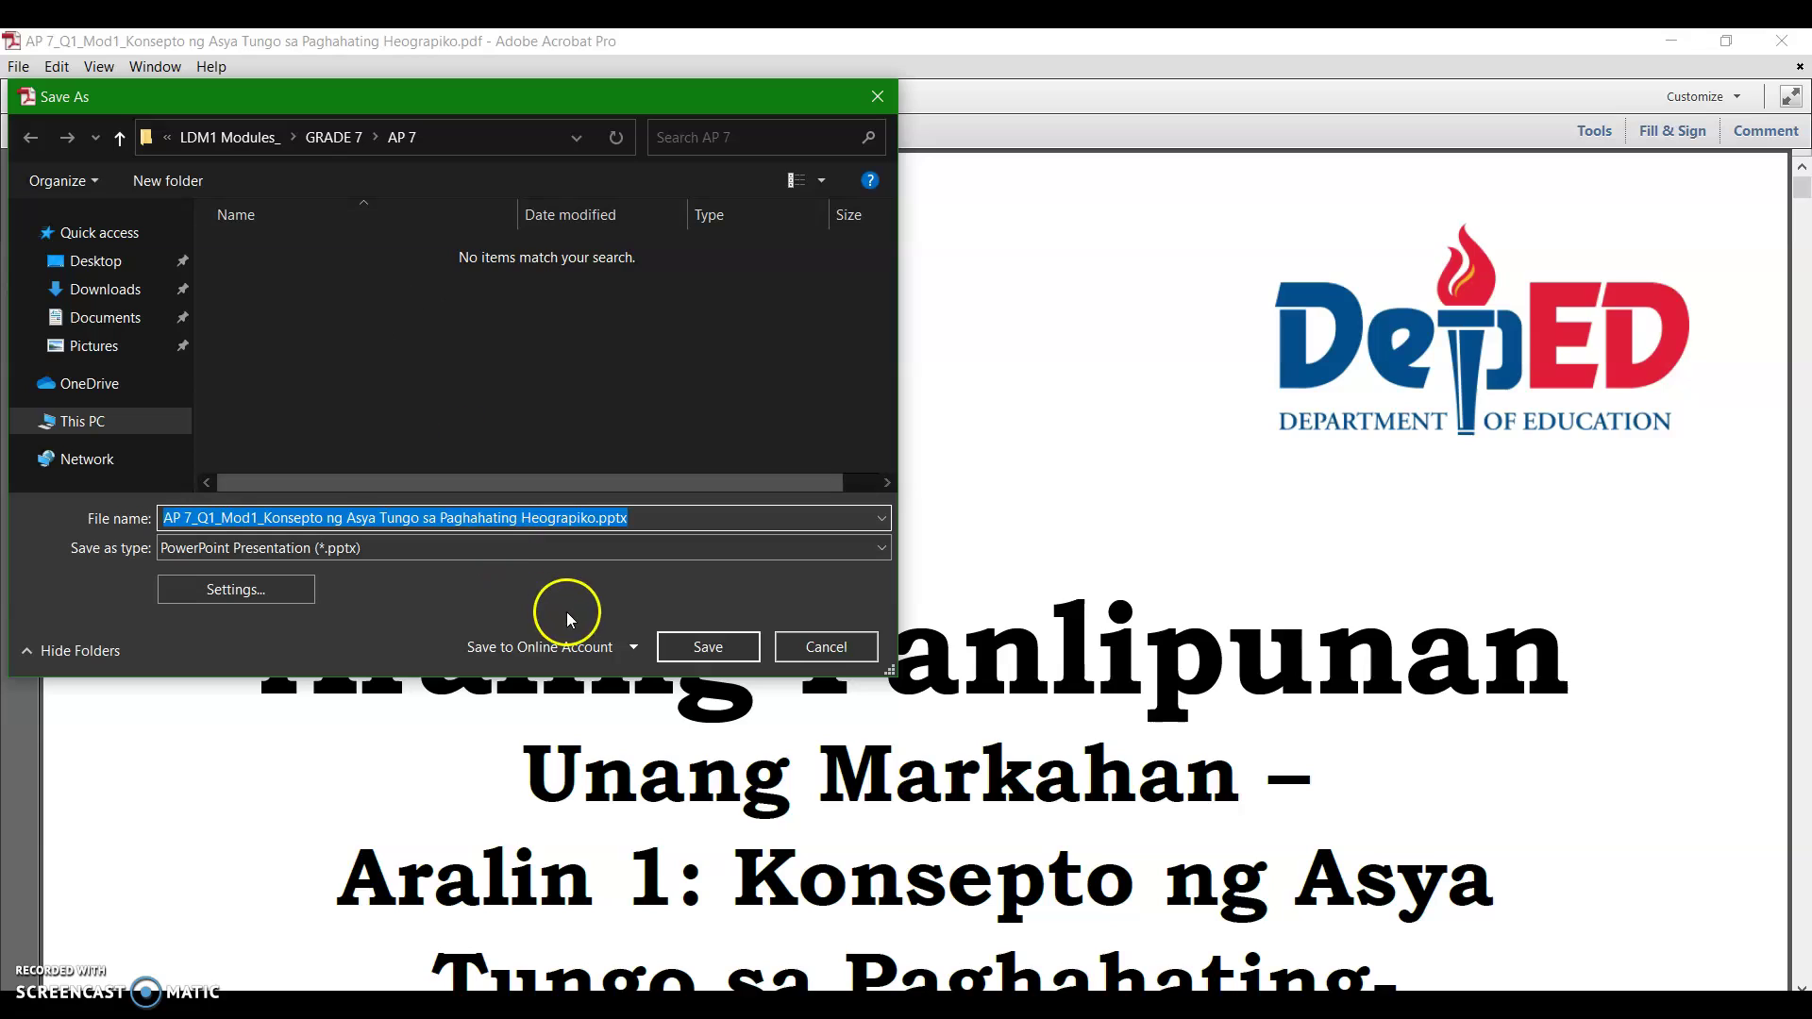
left_click(113, 271)
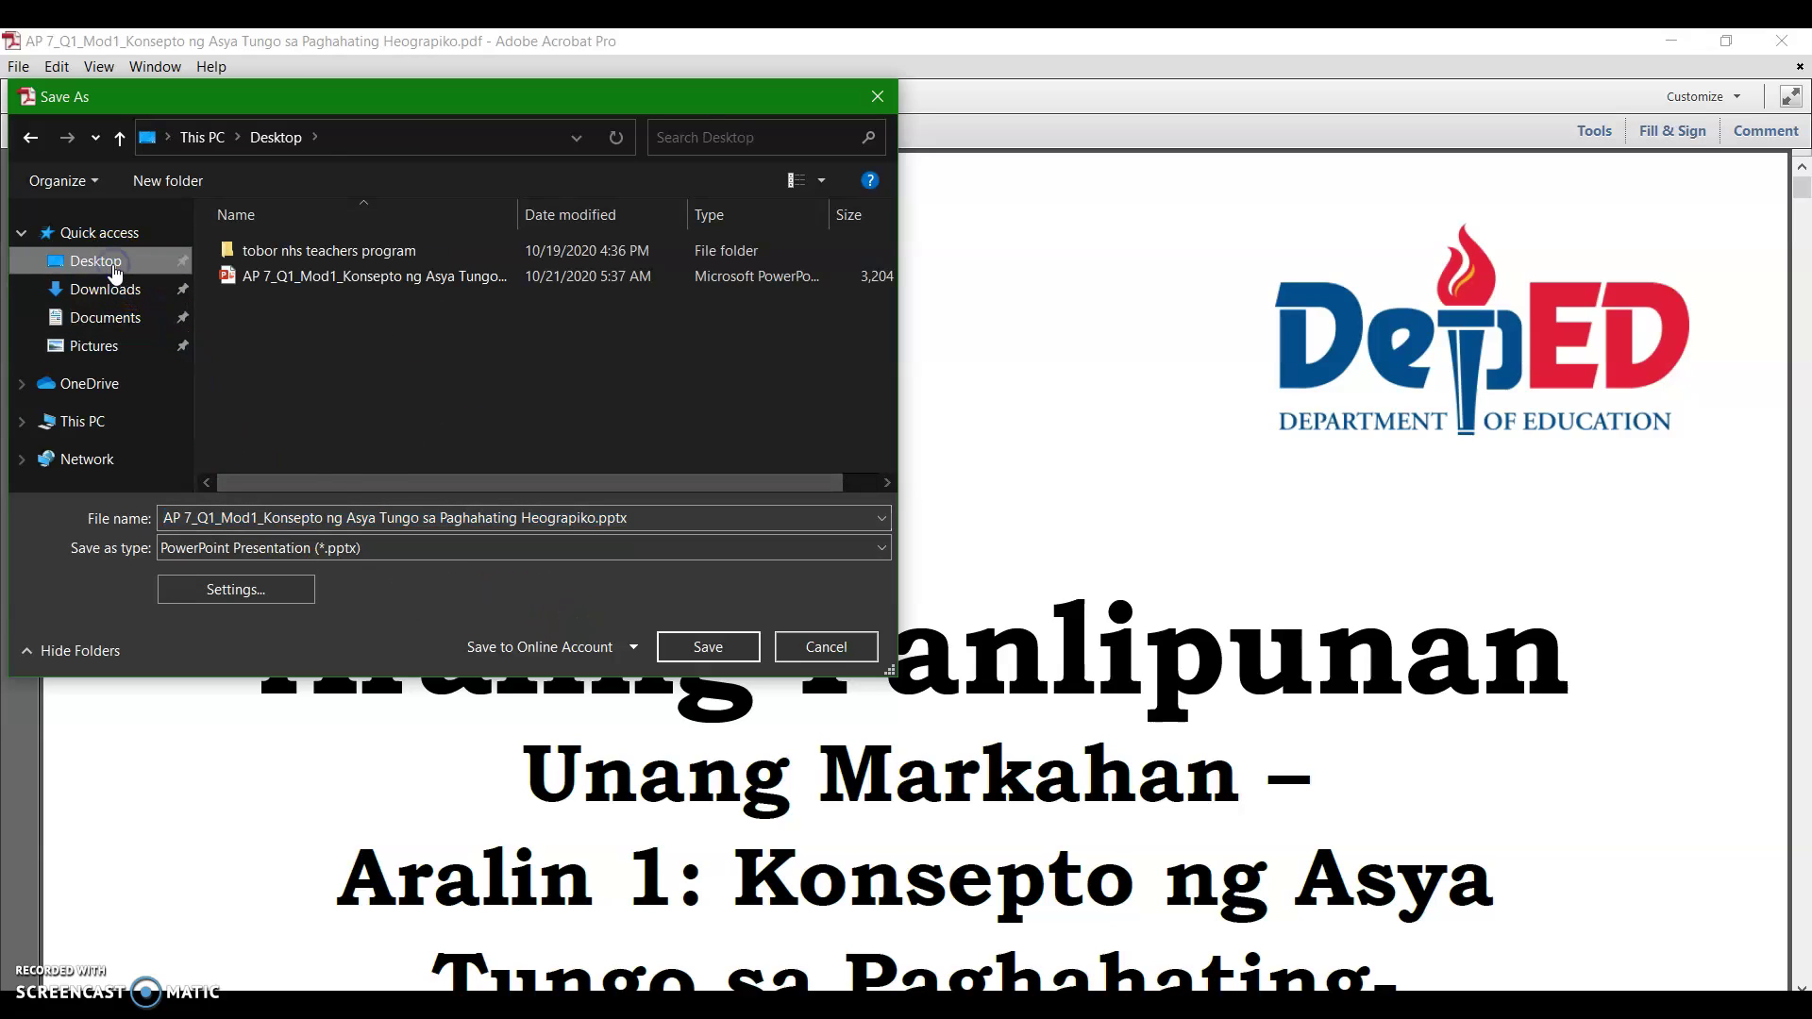
left_click(708, 651)
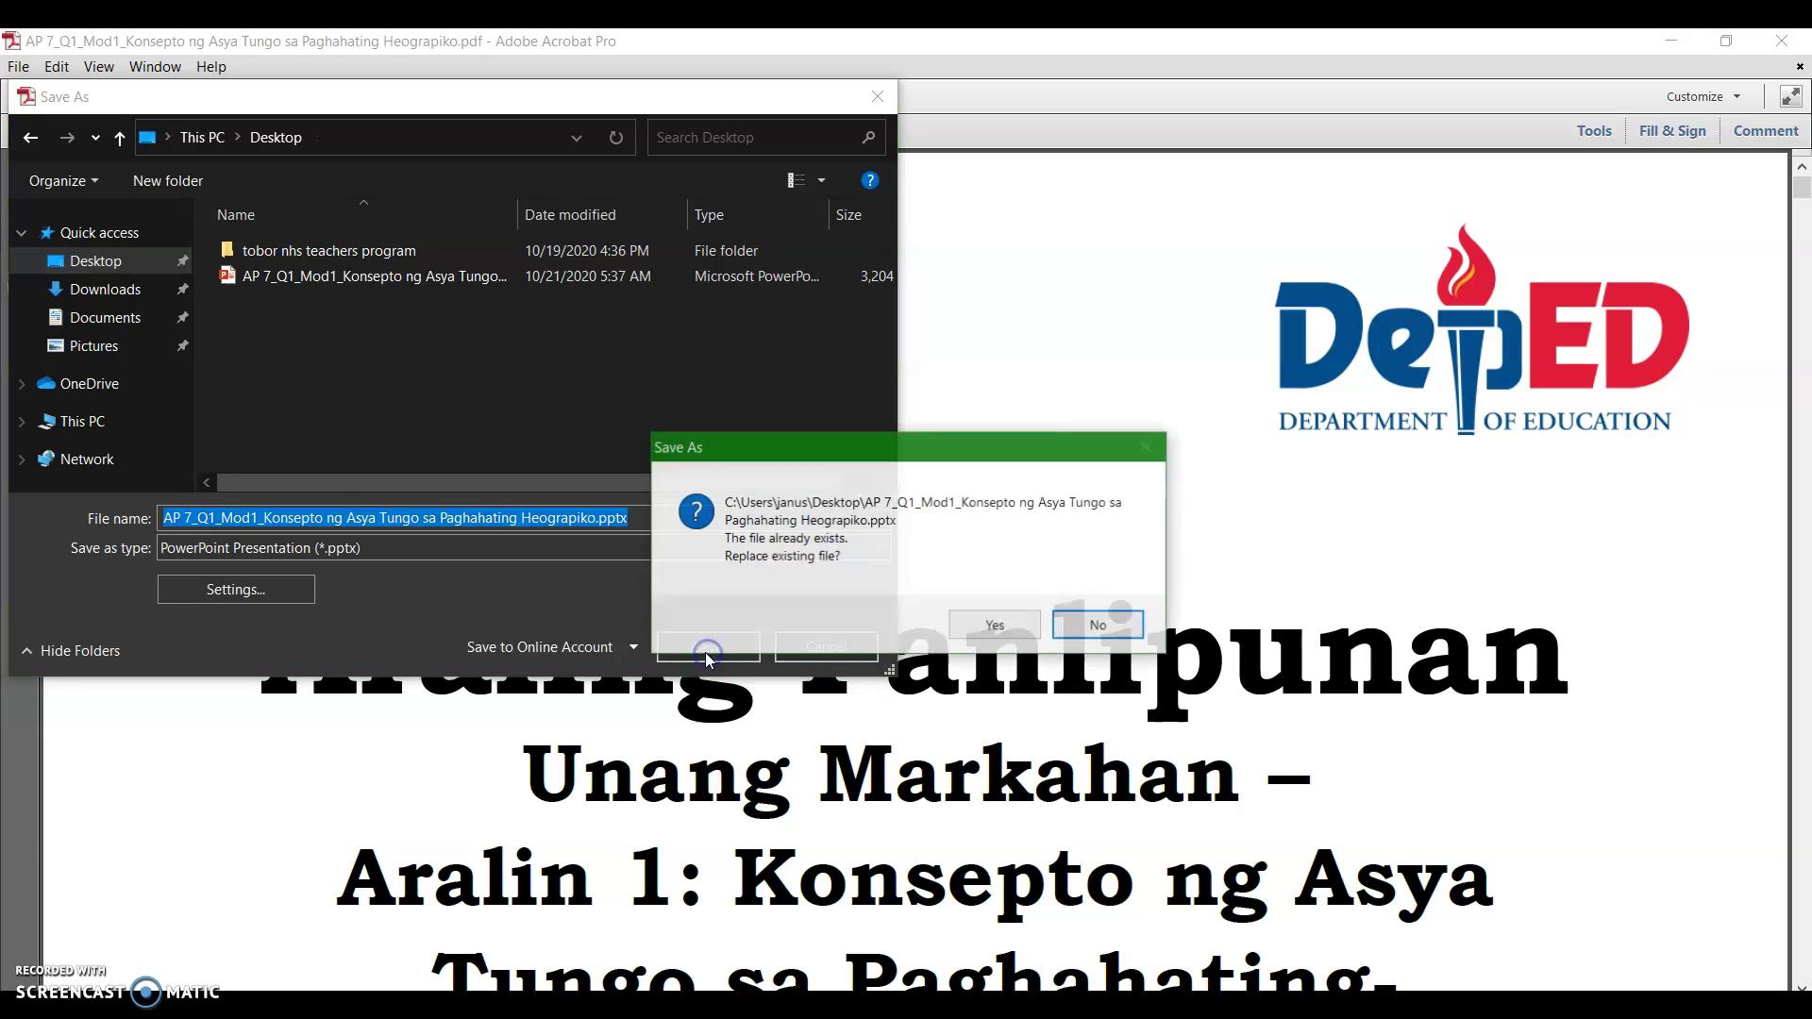
left_click(986, 626)
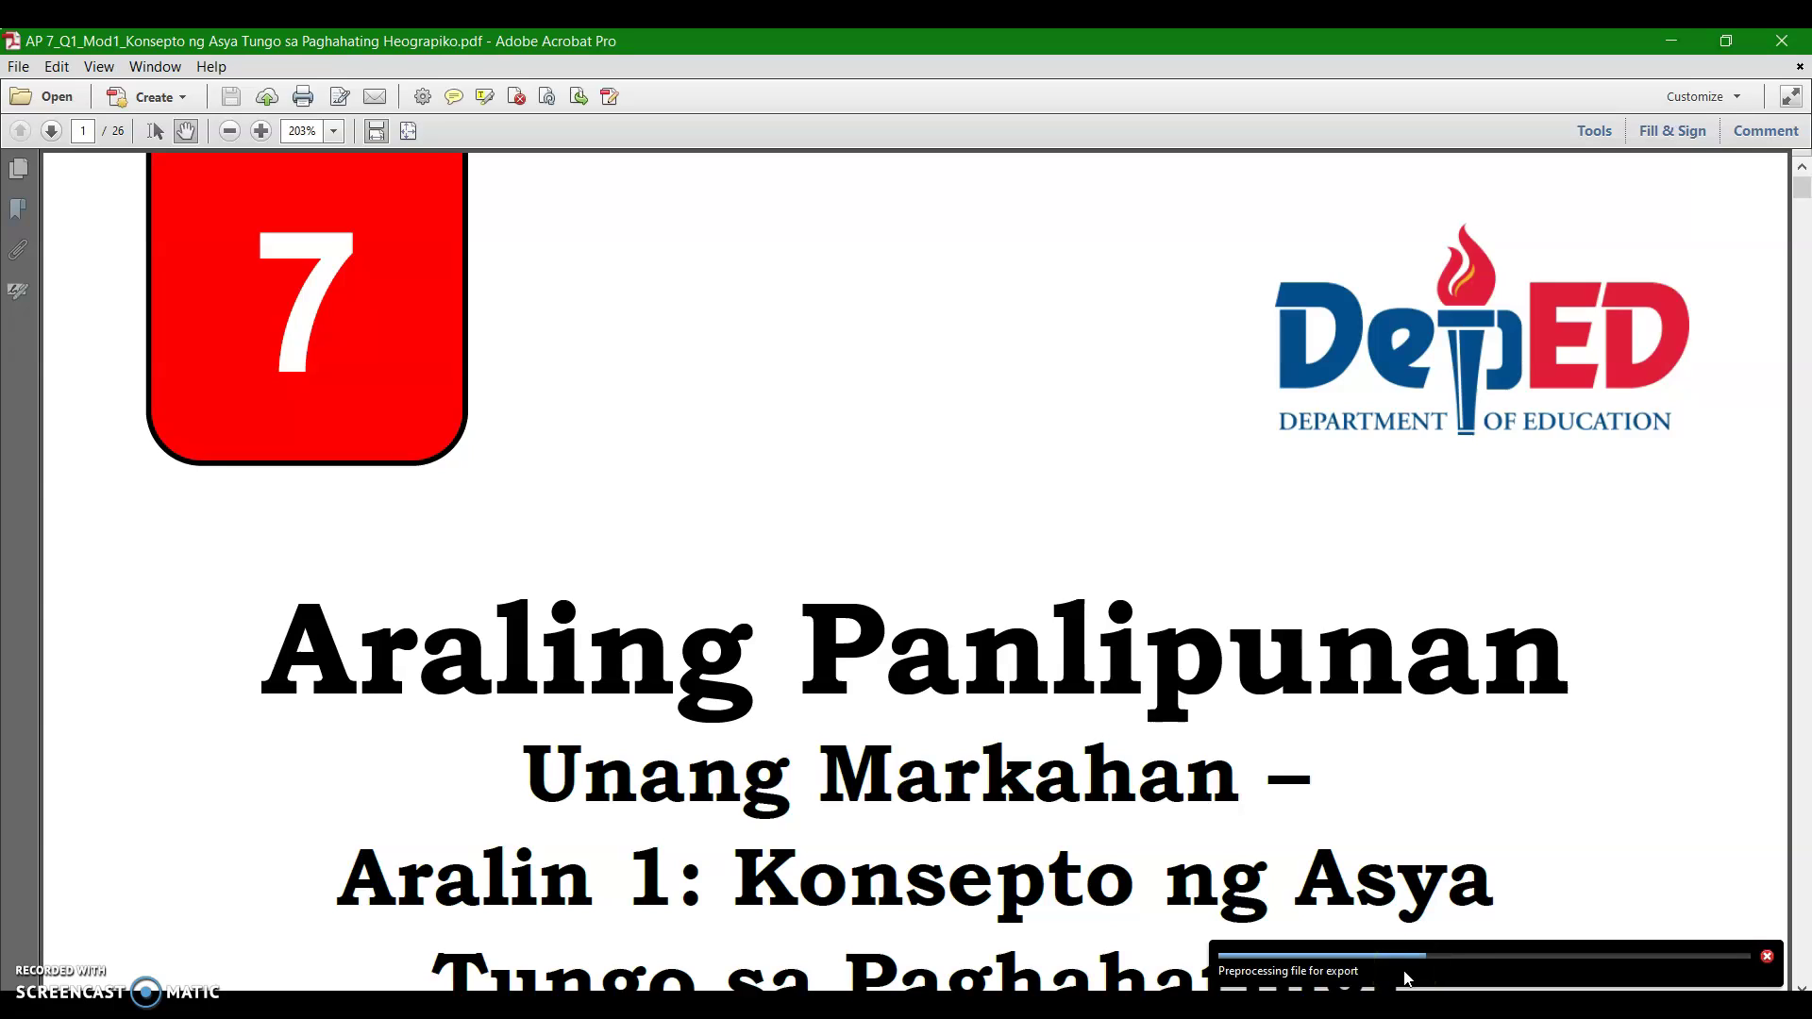
left_click(1435, 964)
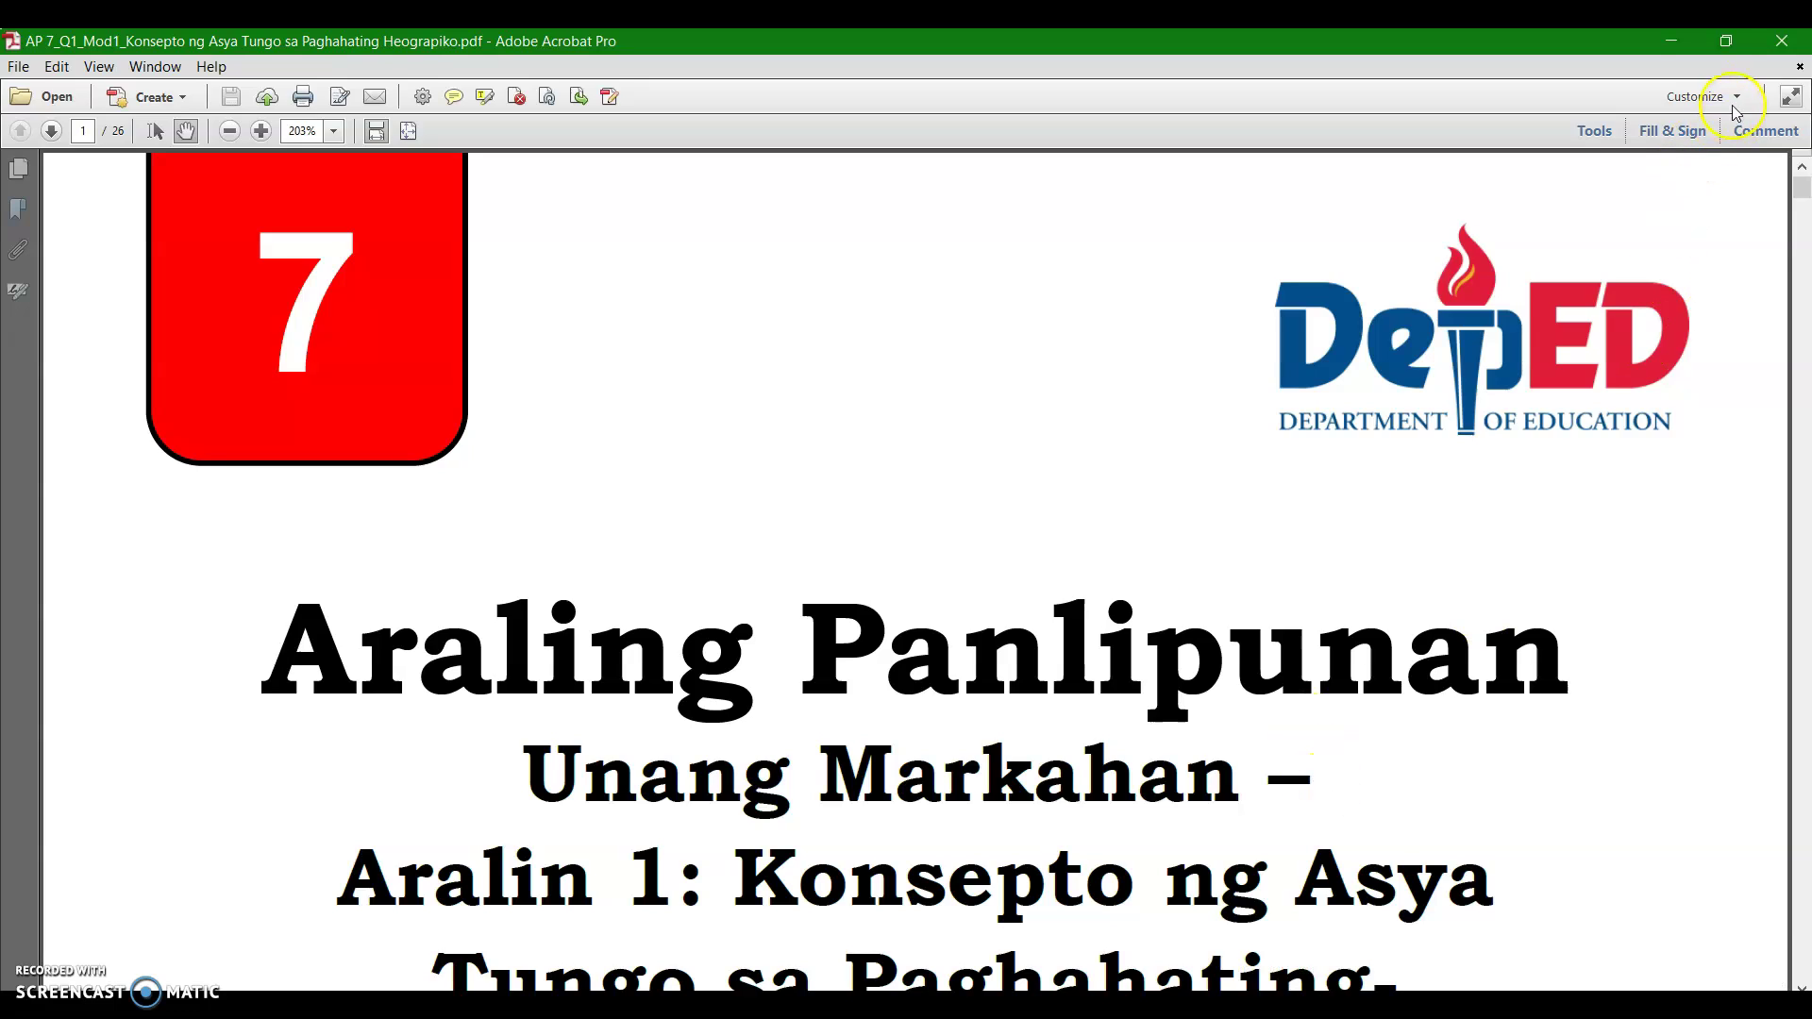
Close the PDF, minimize the folder window and open the exported AP 7 Module 1 presentation from the desktop
left_click(1780, 42)
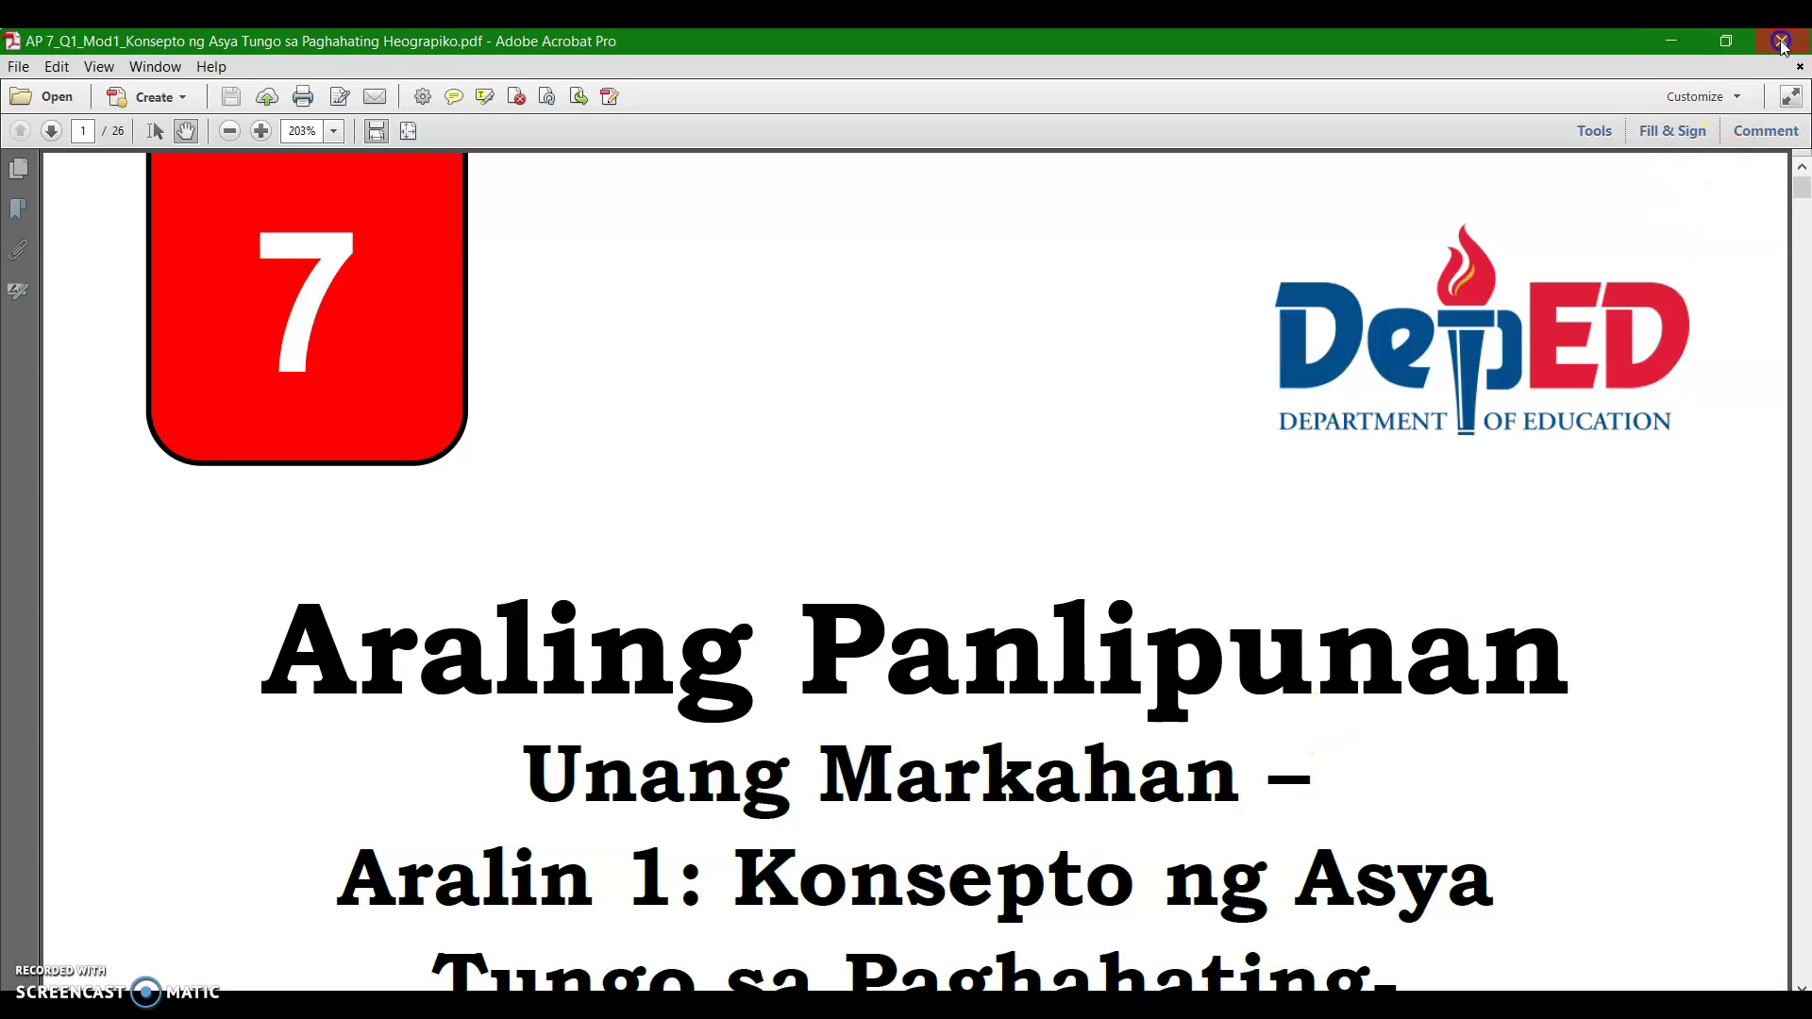
left_click(1684, 43)
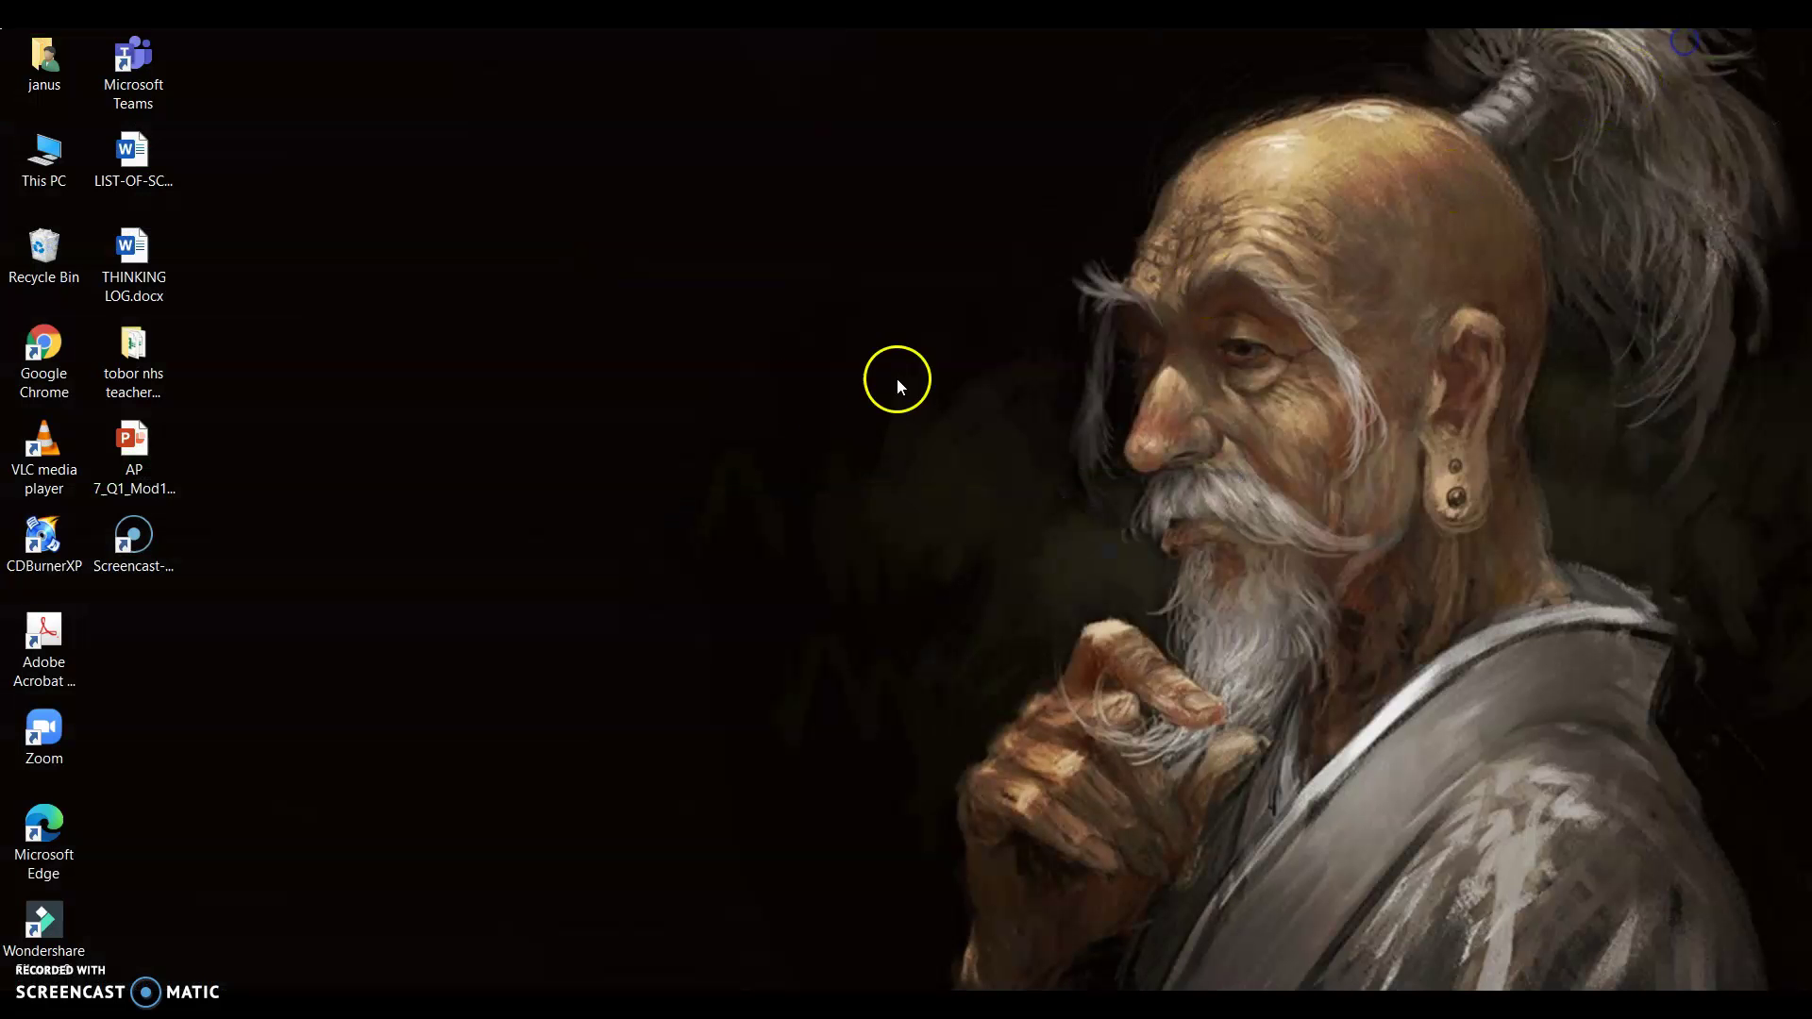
left_click(141, 462)
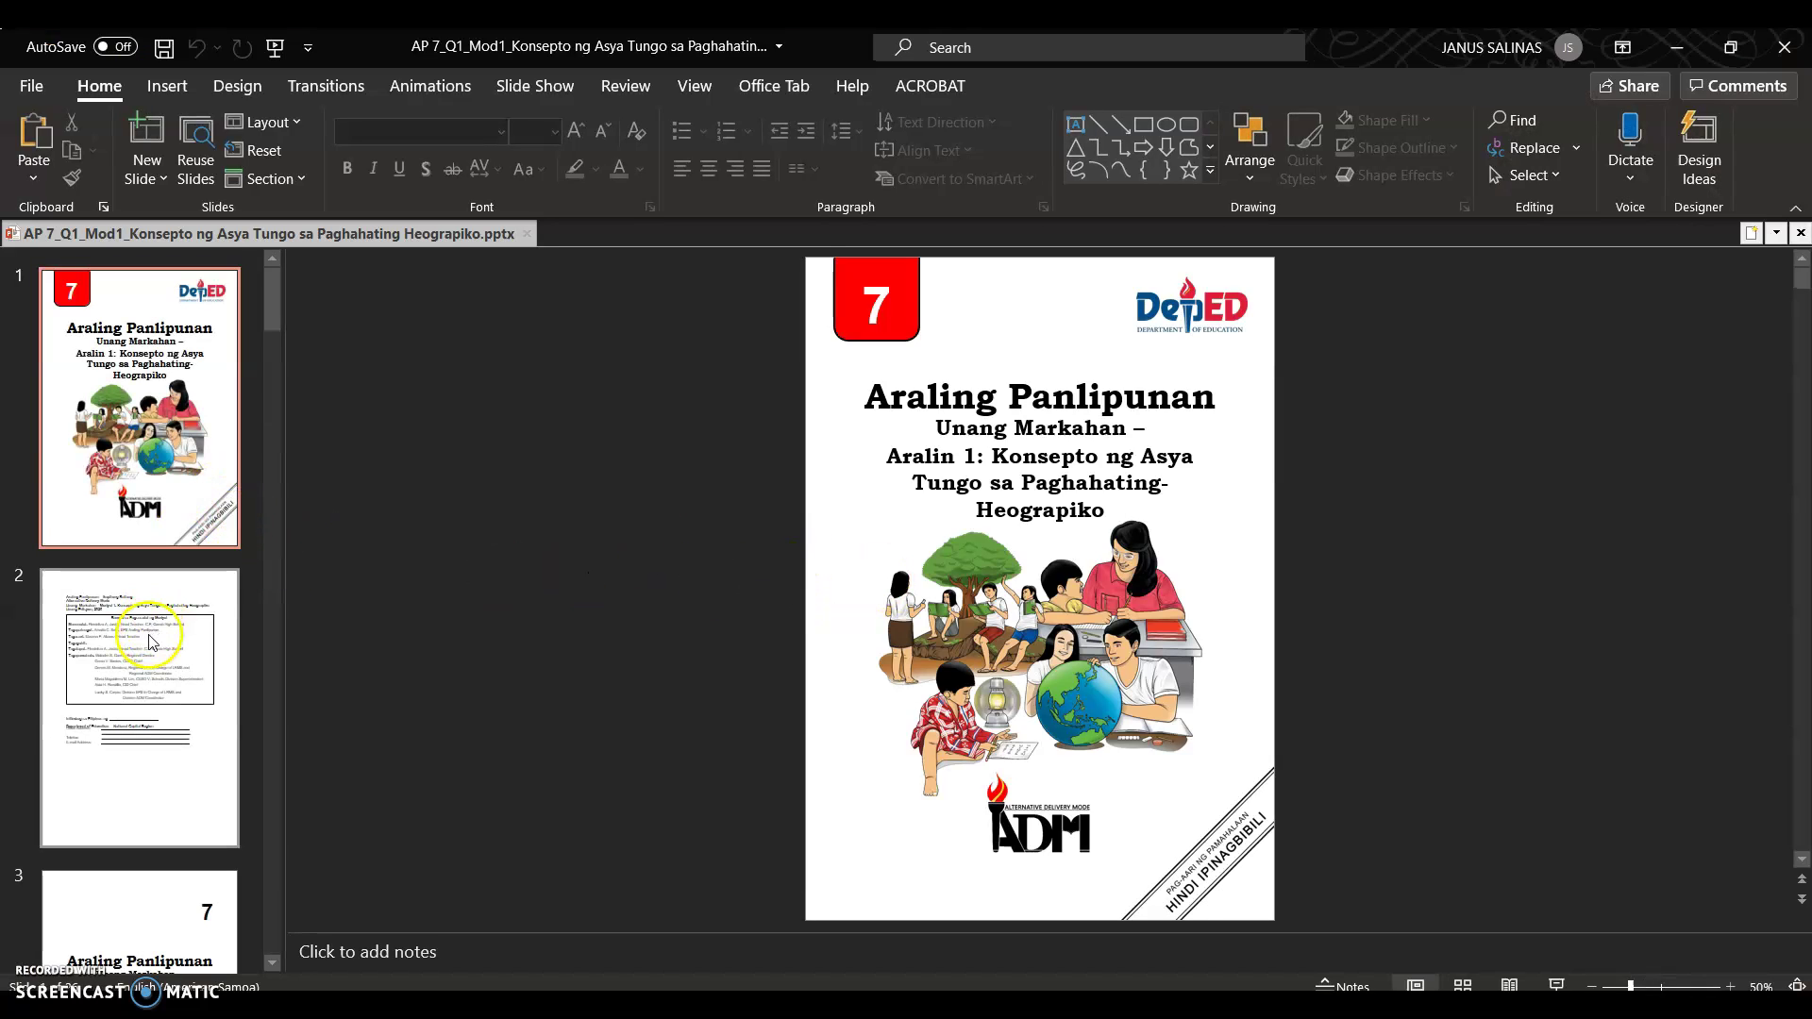
Look through the converted slides down to the last one and return to the first slide
scroll(151, 642, "down", 12)
scroll(162, 622, "down", 12)
left_click(157, 602)
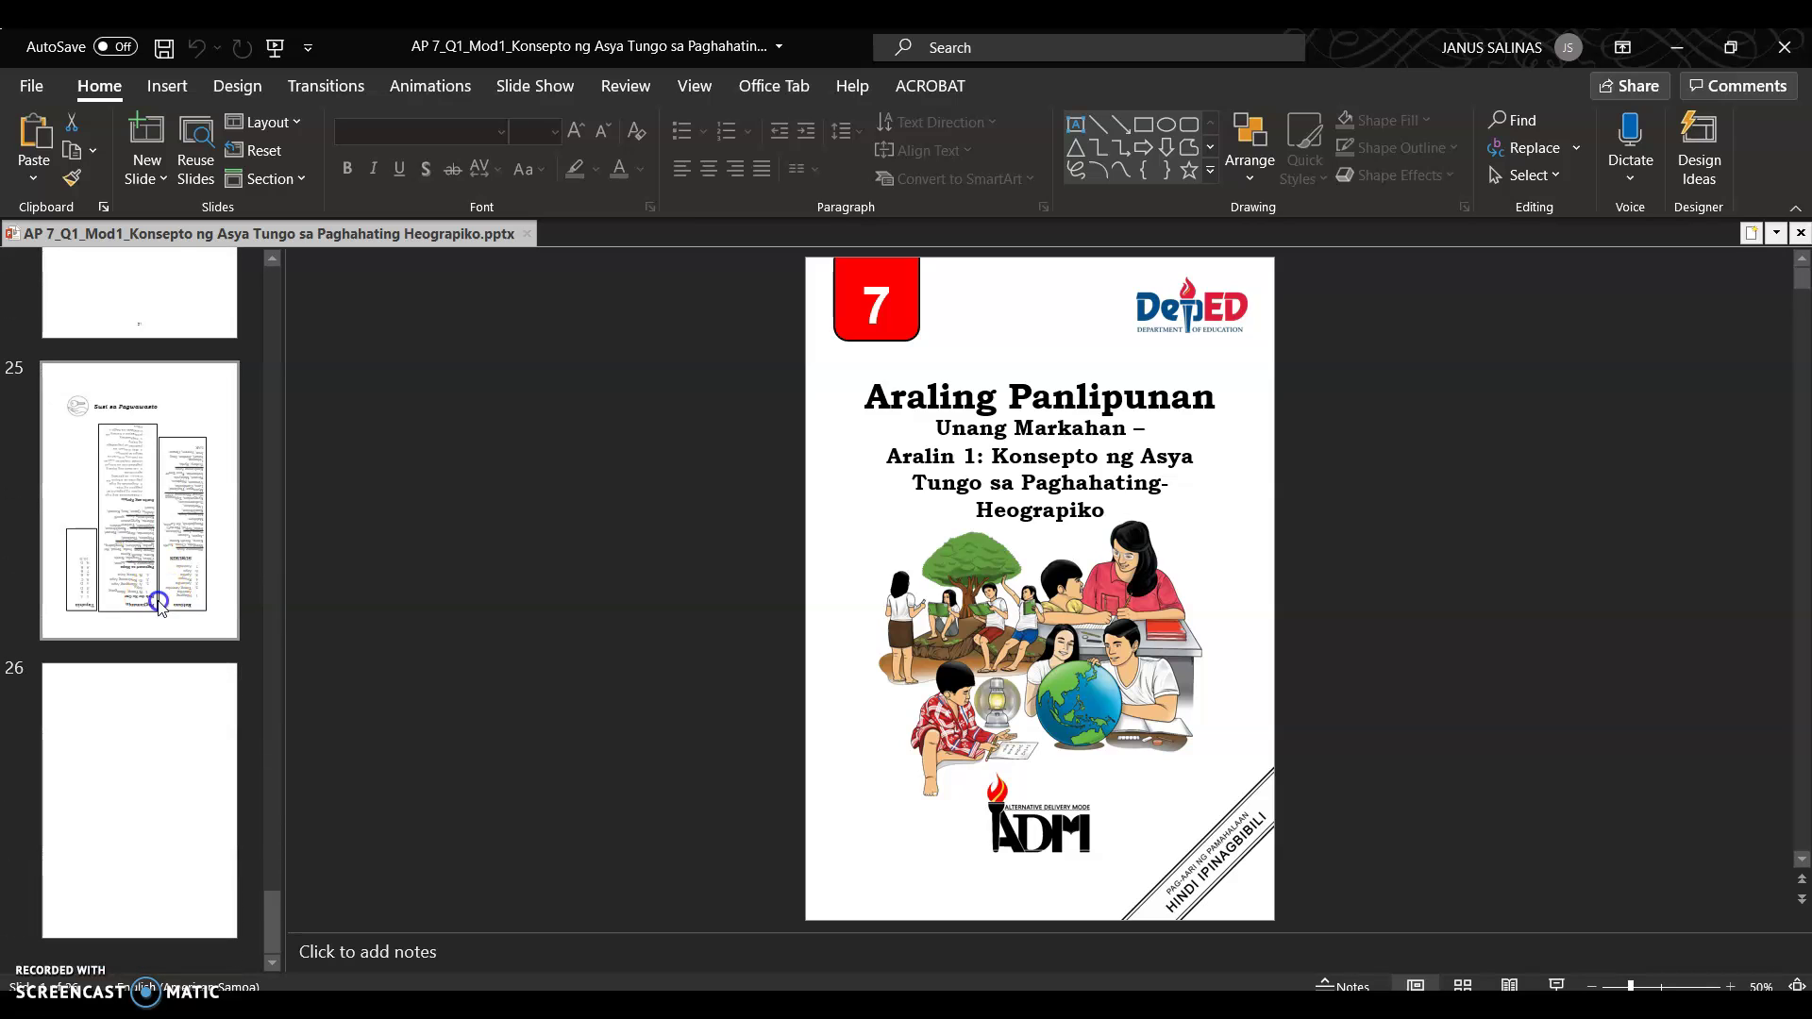
scroll(388, 547, "up", 5)
scroll(40, 573, "up", 7)
scroll(39, 573, "up", 12)
left_click(115, 464)
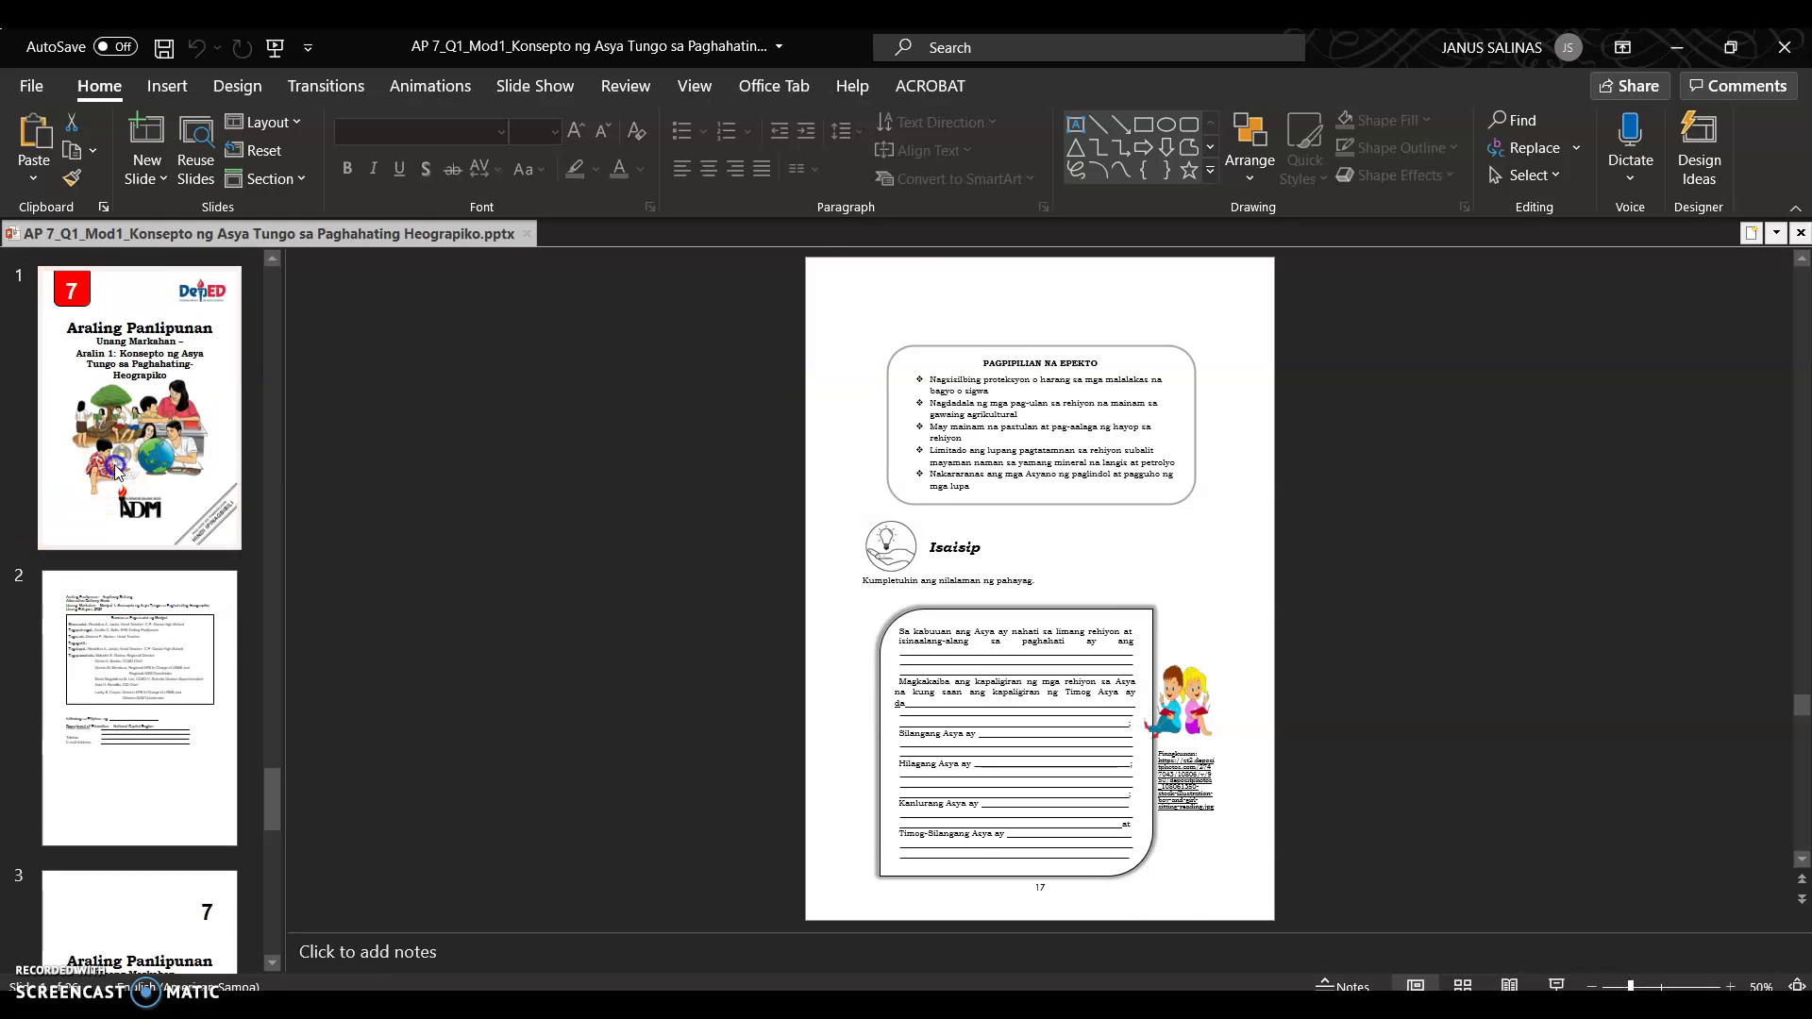
left_click(448, 440)
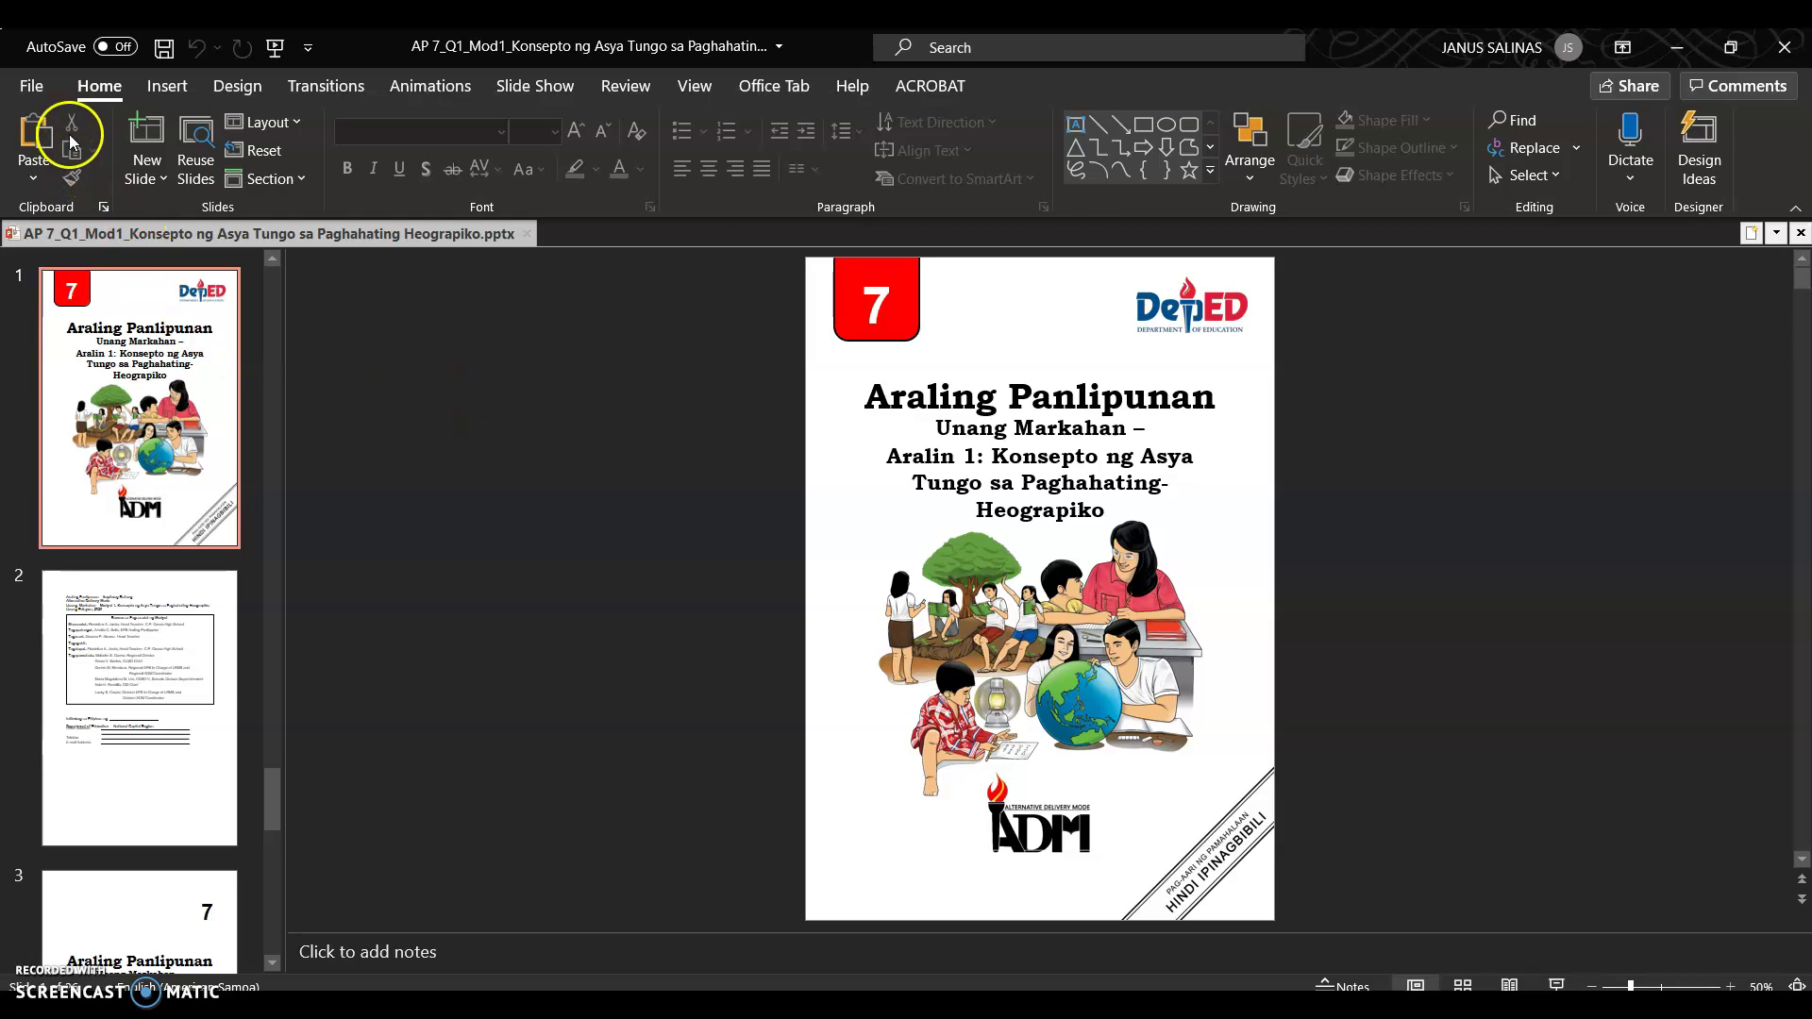
Save the presentation to the Desktop as an MPEG-4 Video (*.mp4), keeping the same file name
left_click(32, 87)
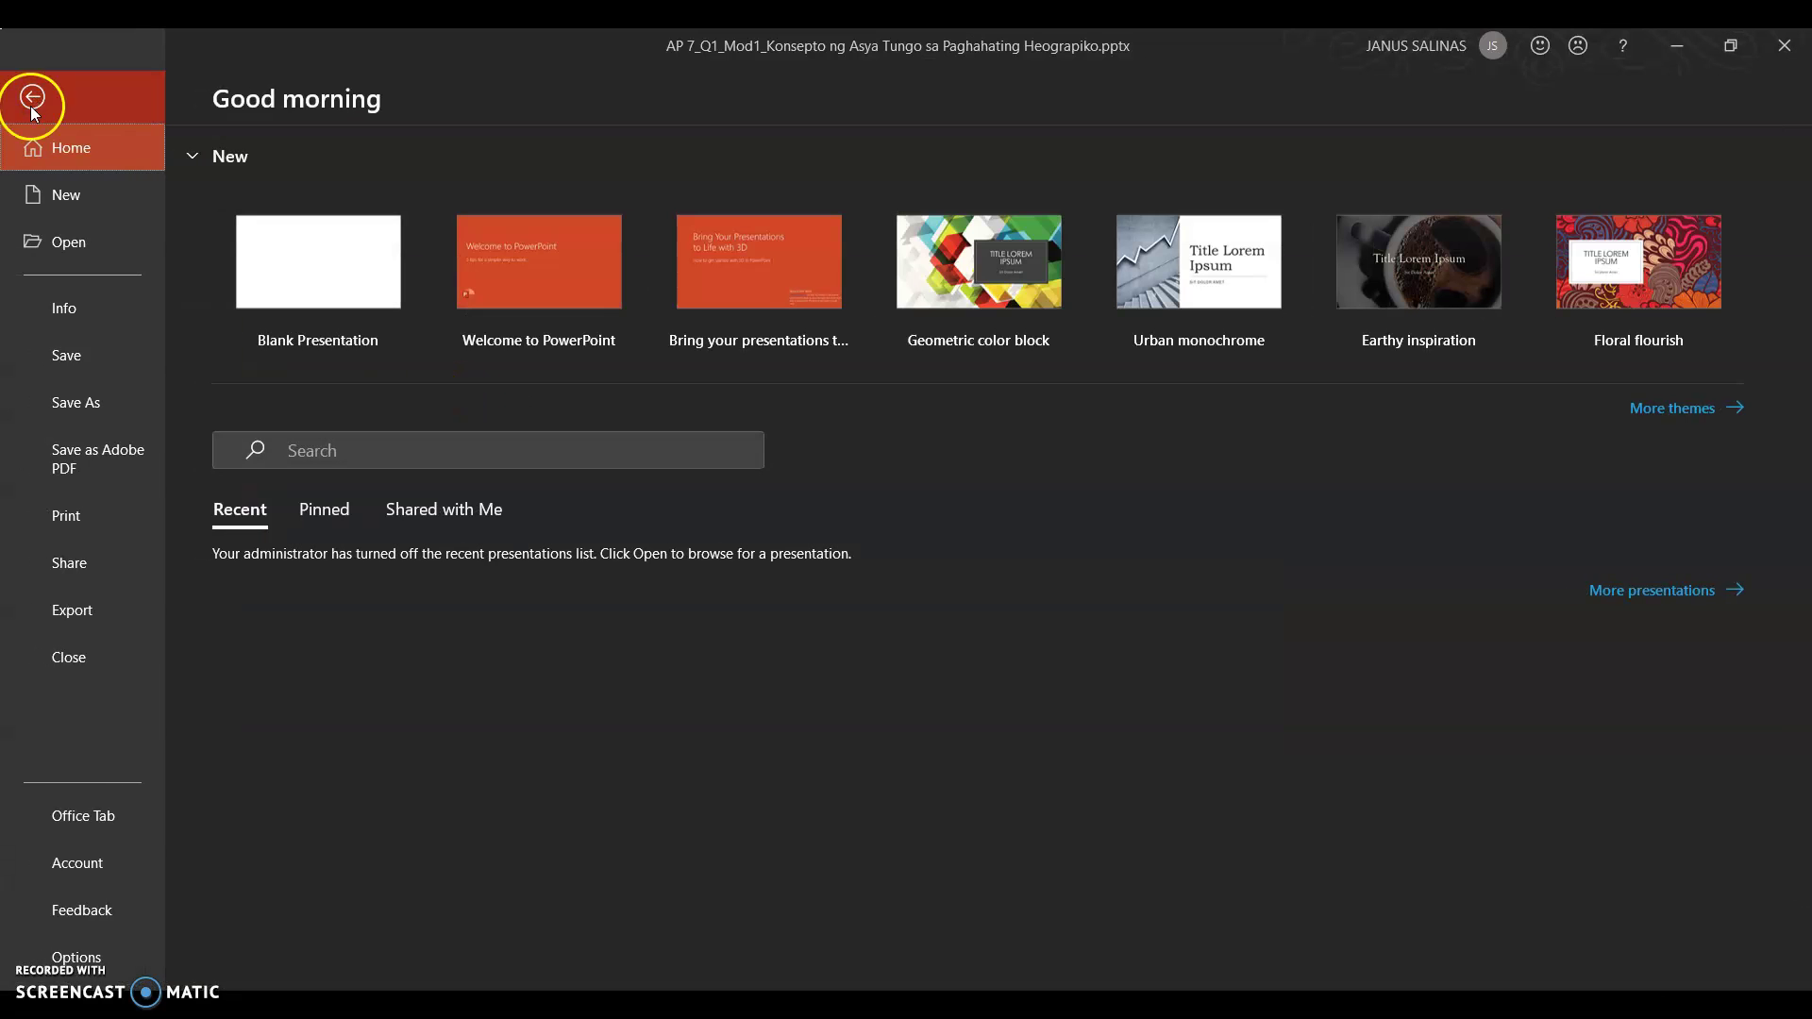
left_click(94, 406)
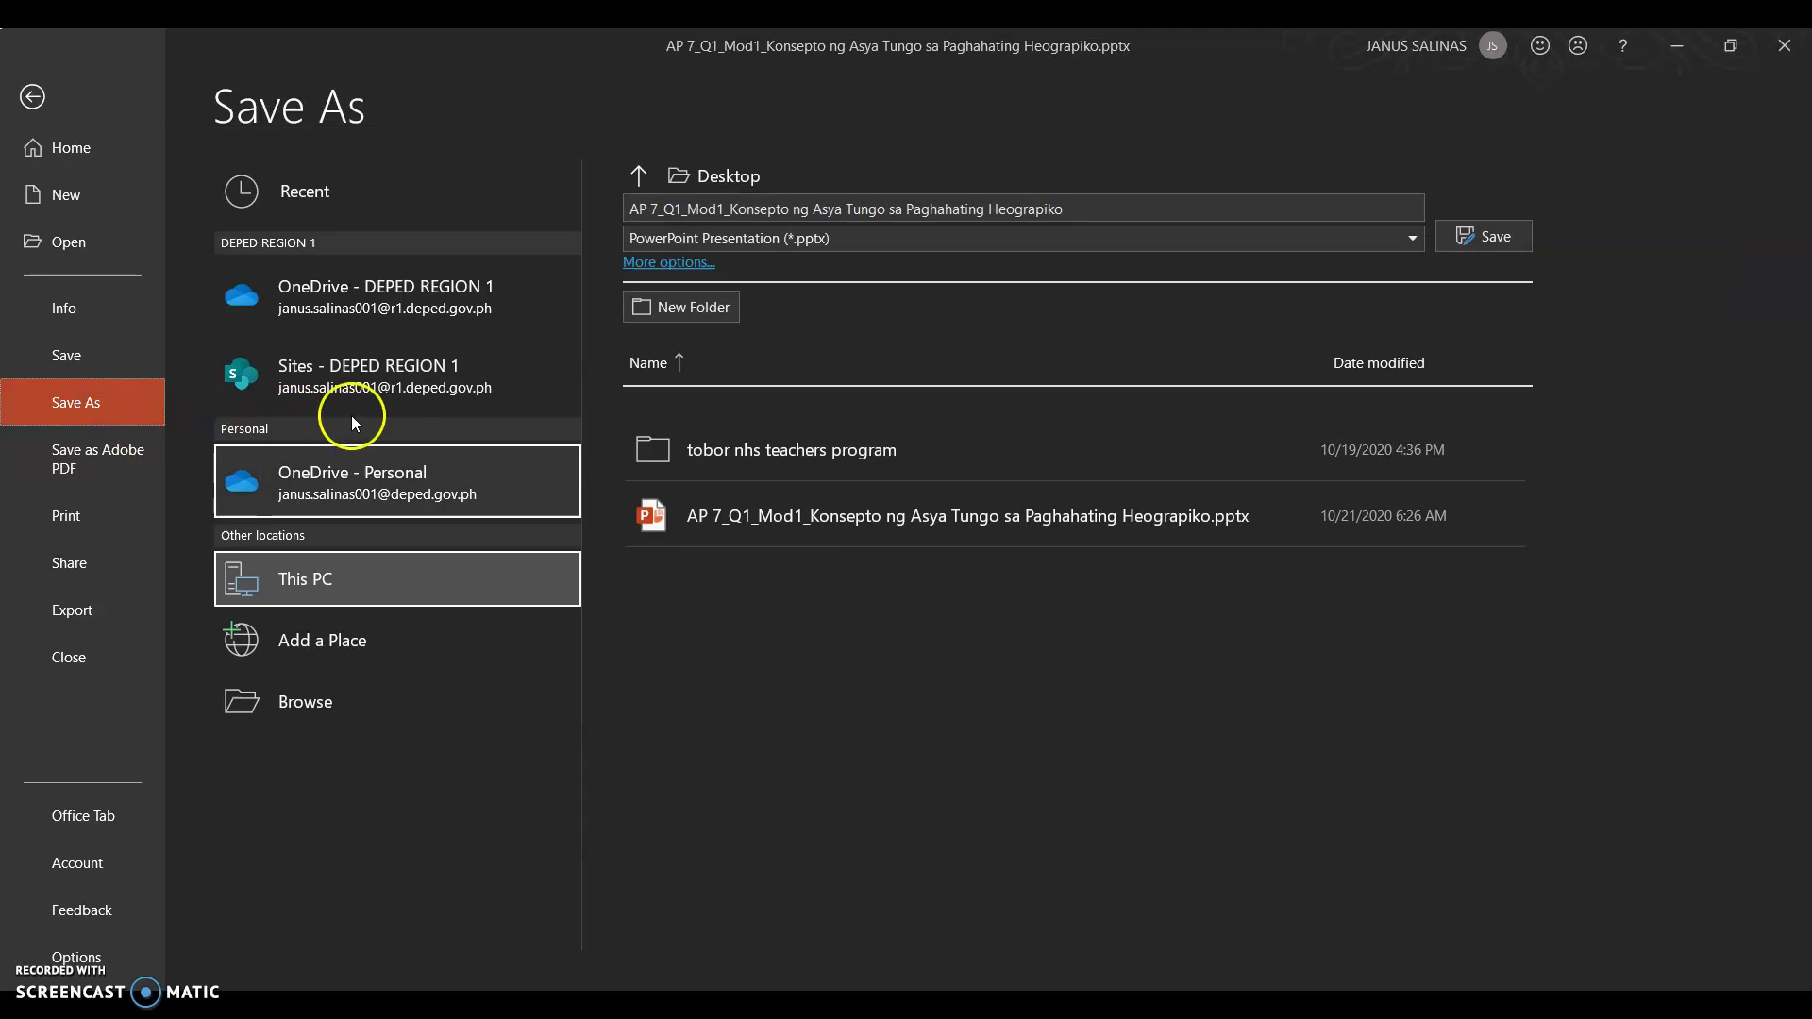
left_click(323, 706)
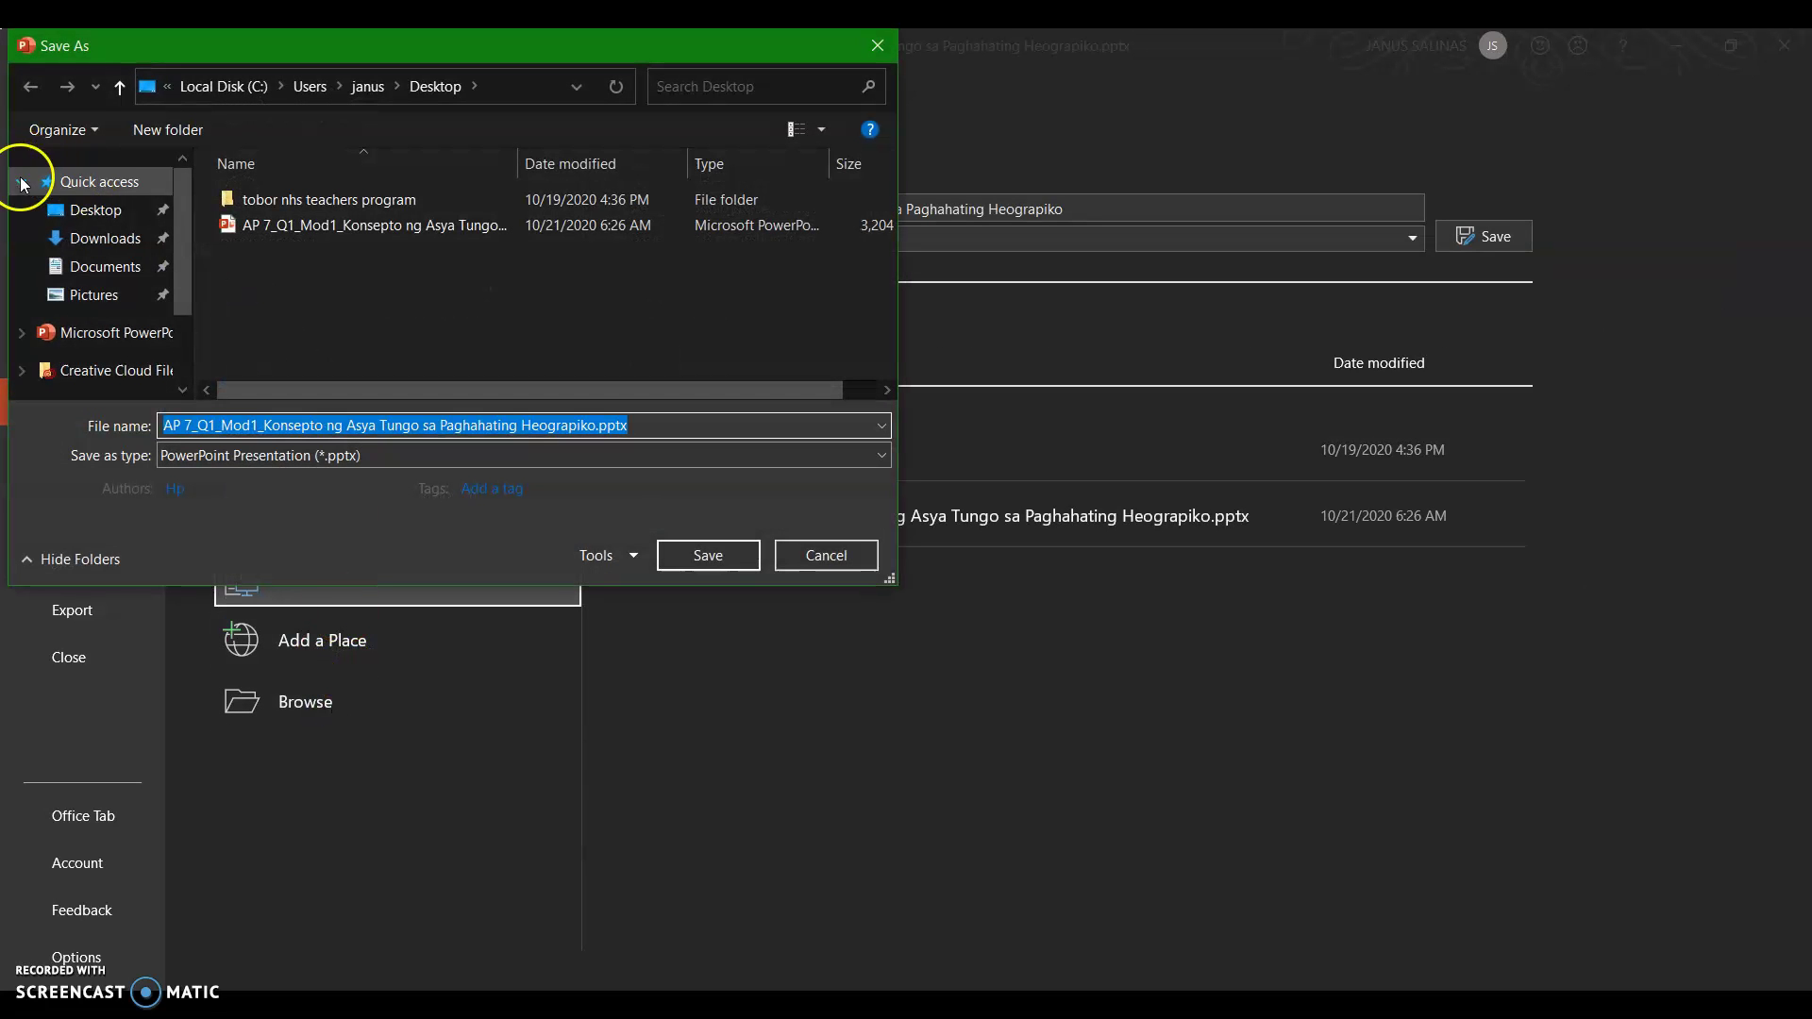
left_click(79, 213)
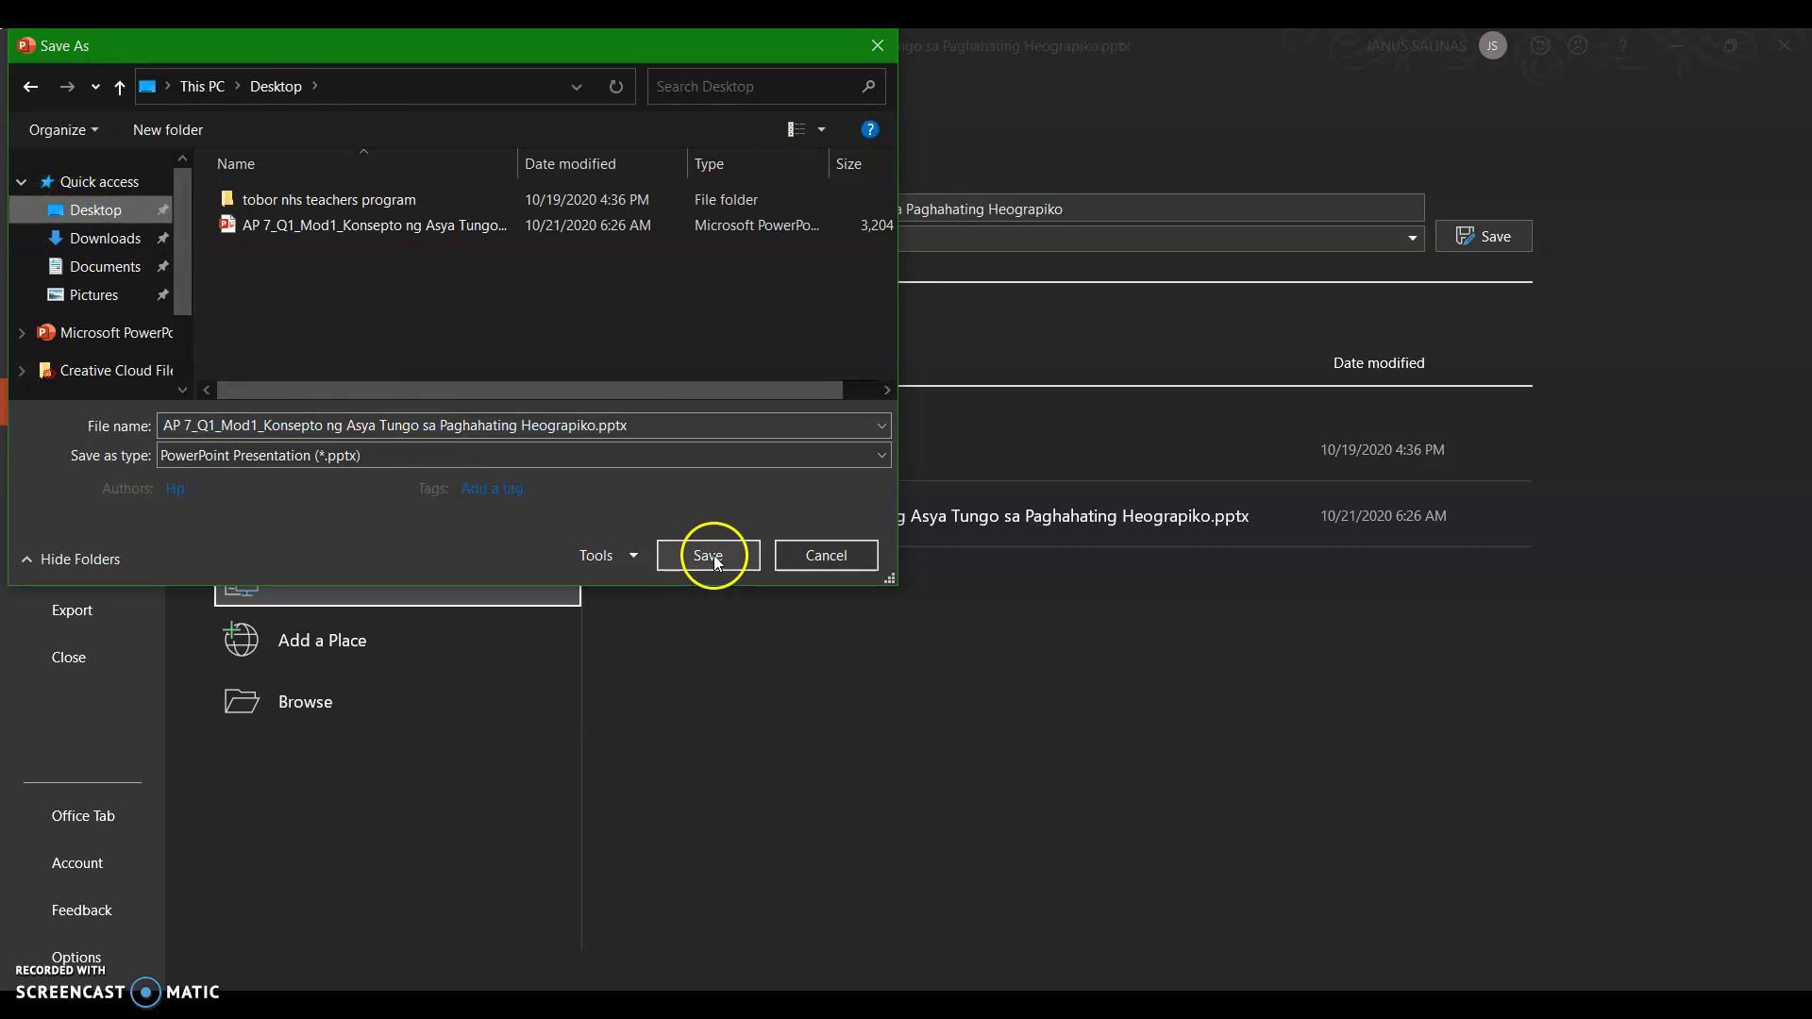
left_click(292, 458)
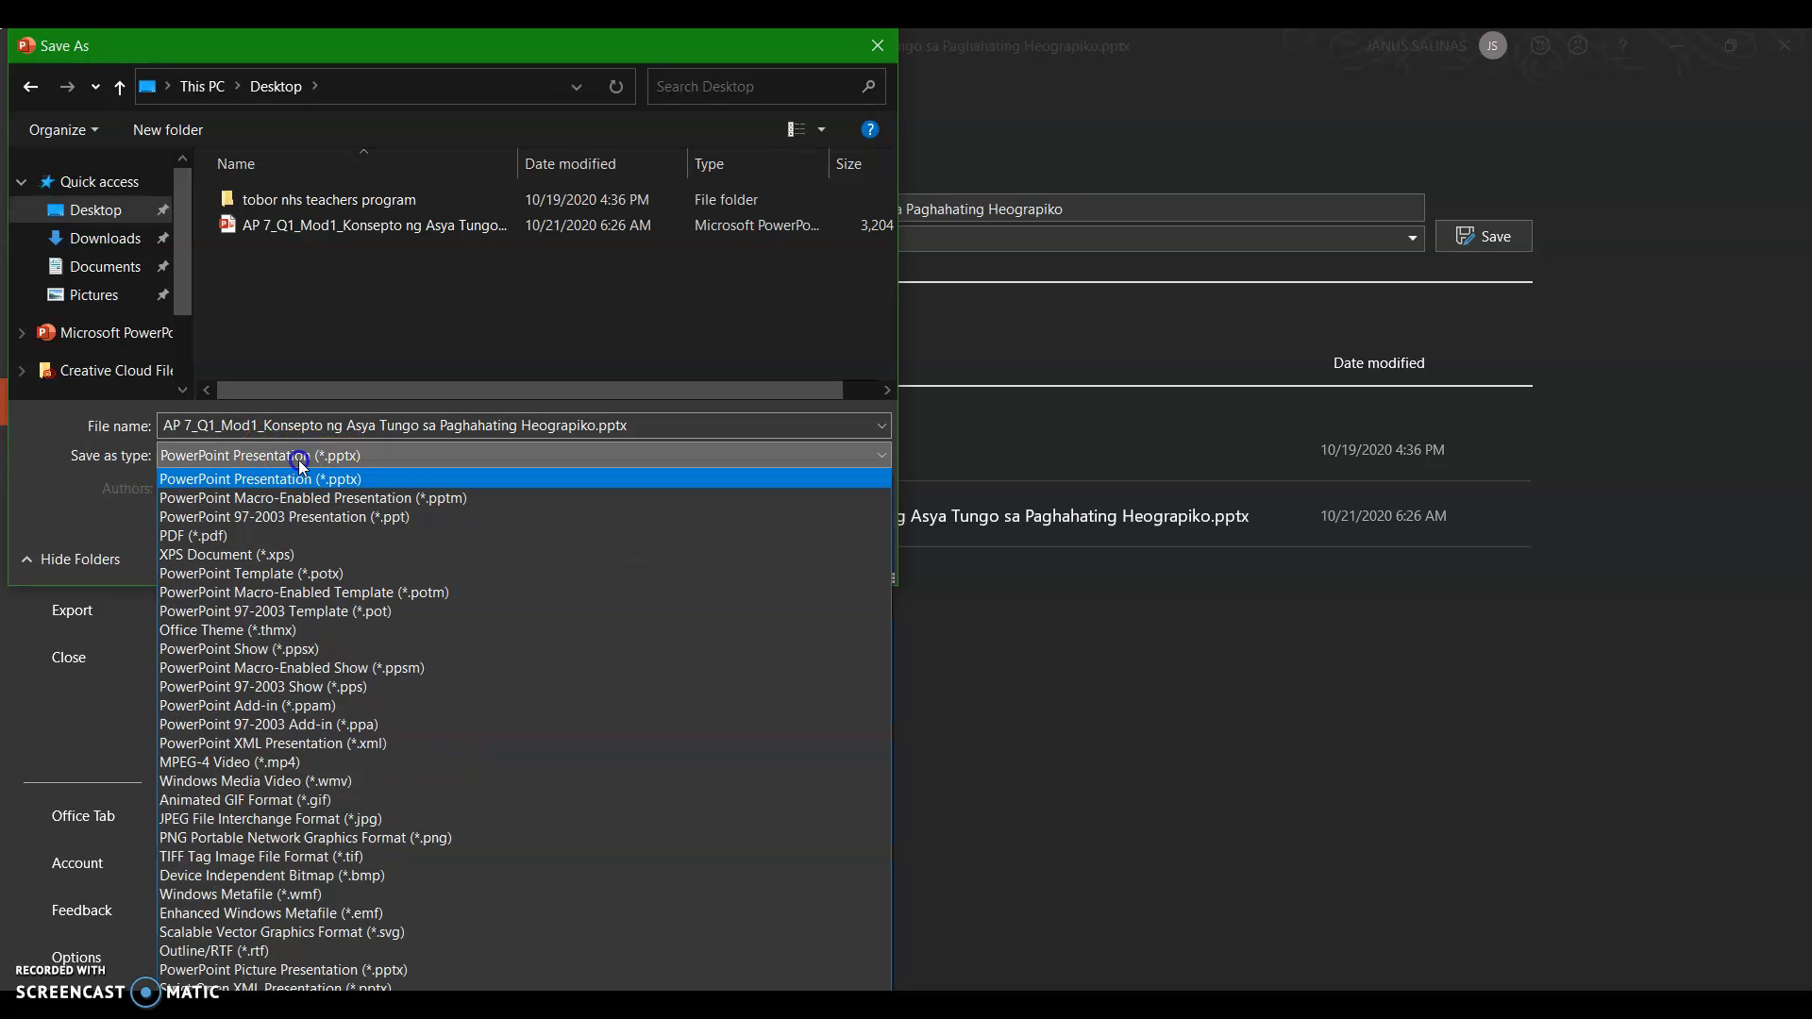
left_click(228, 767)
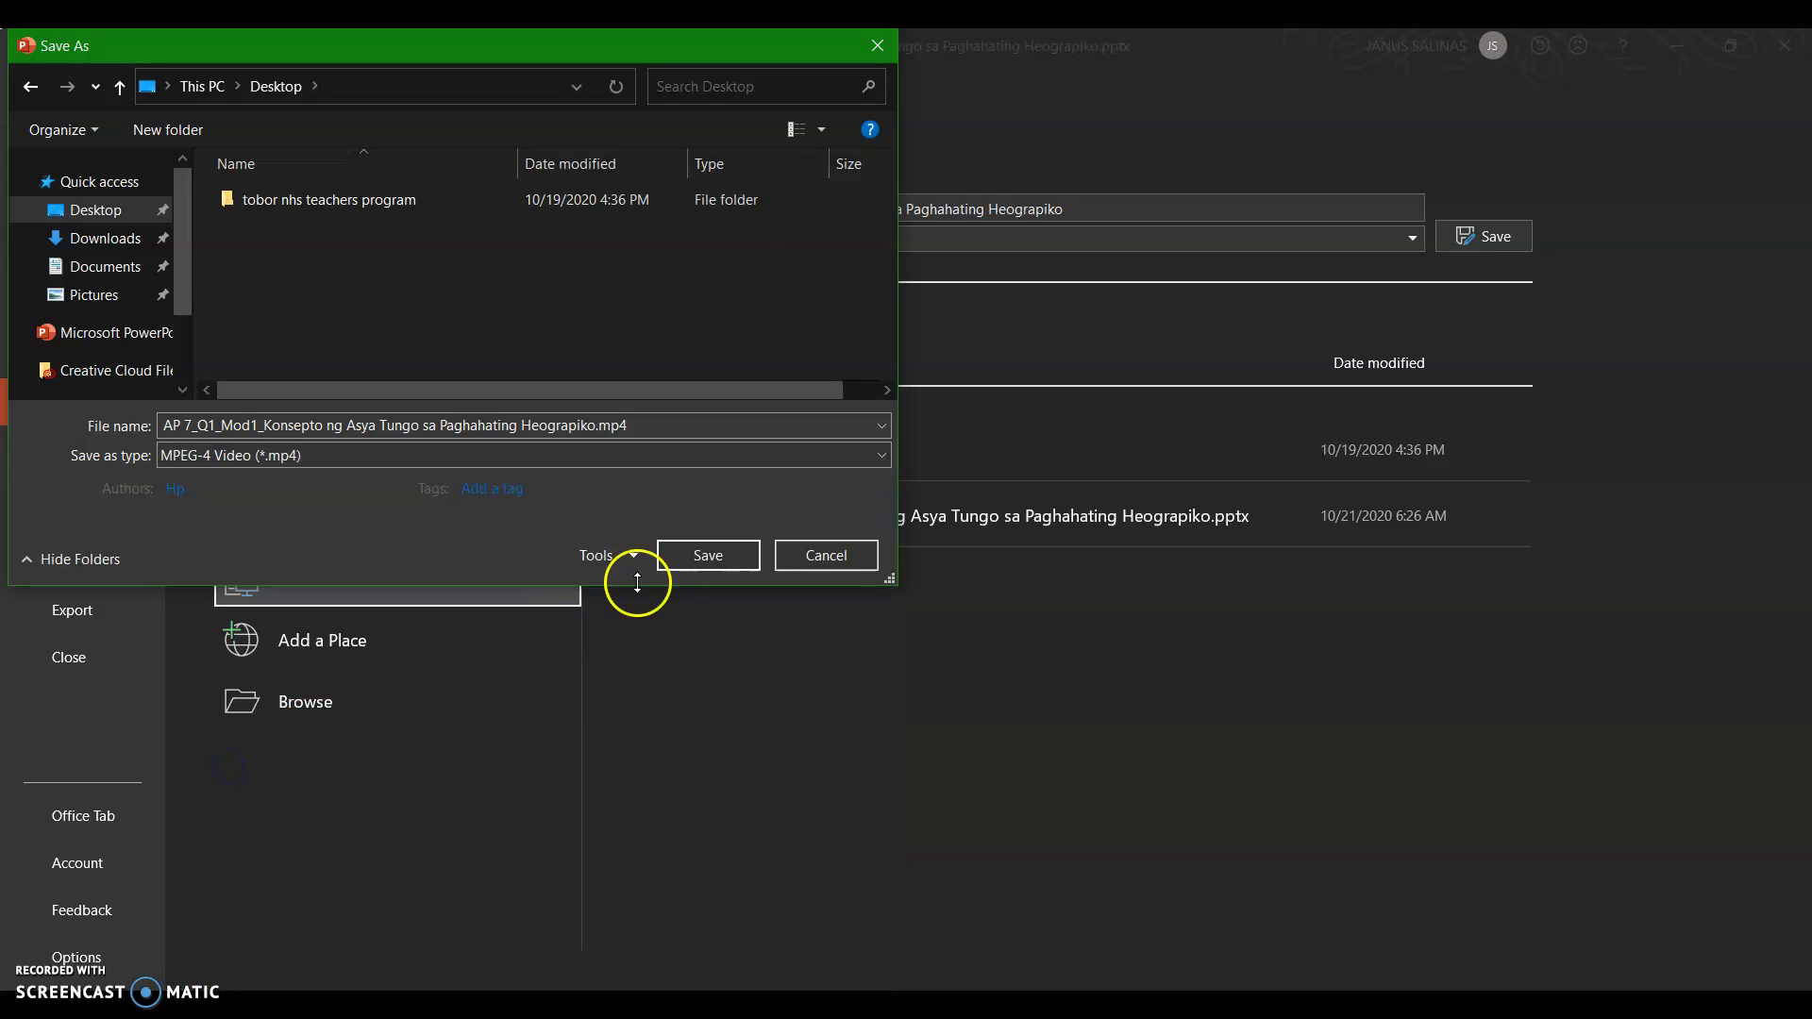
left_click(717, 555)
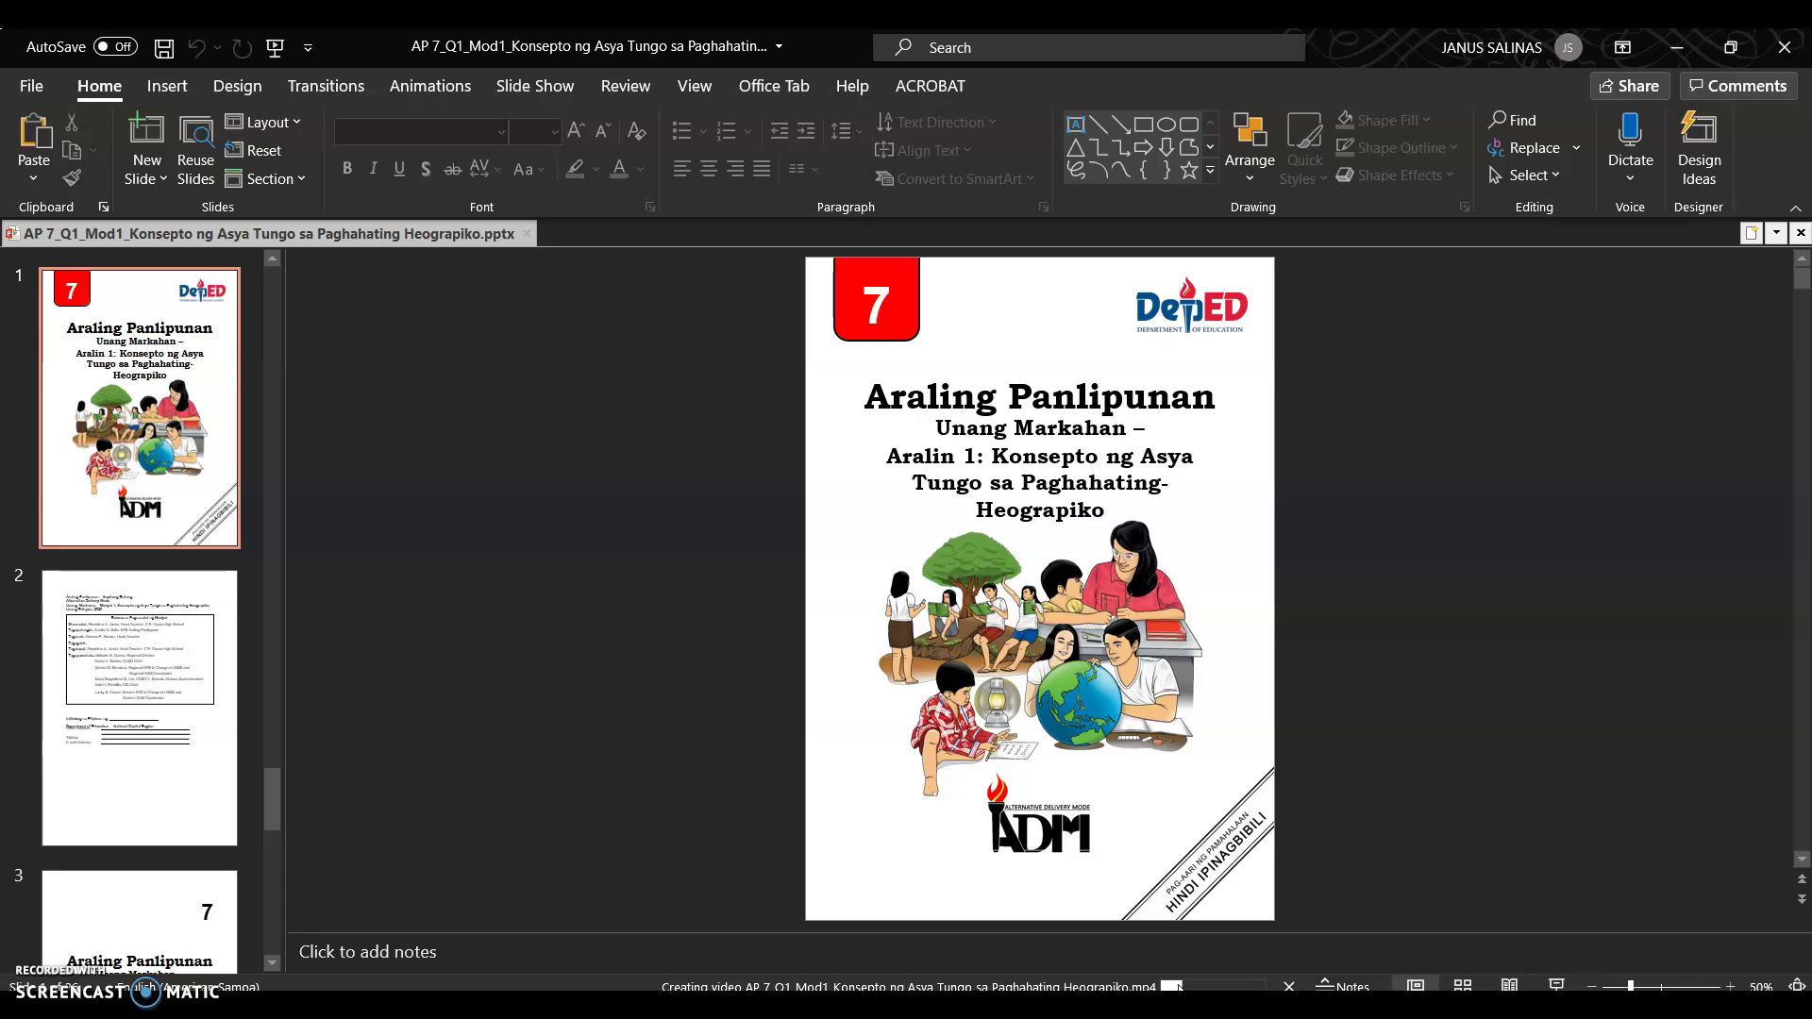
left_click(1199, 987)
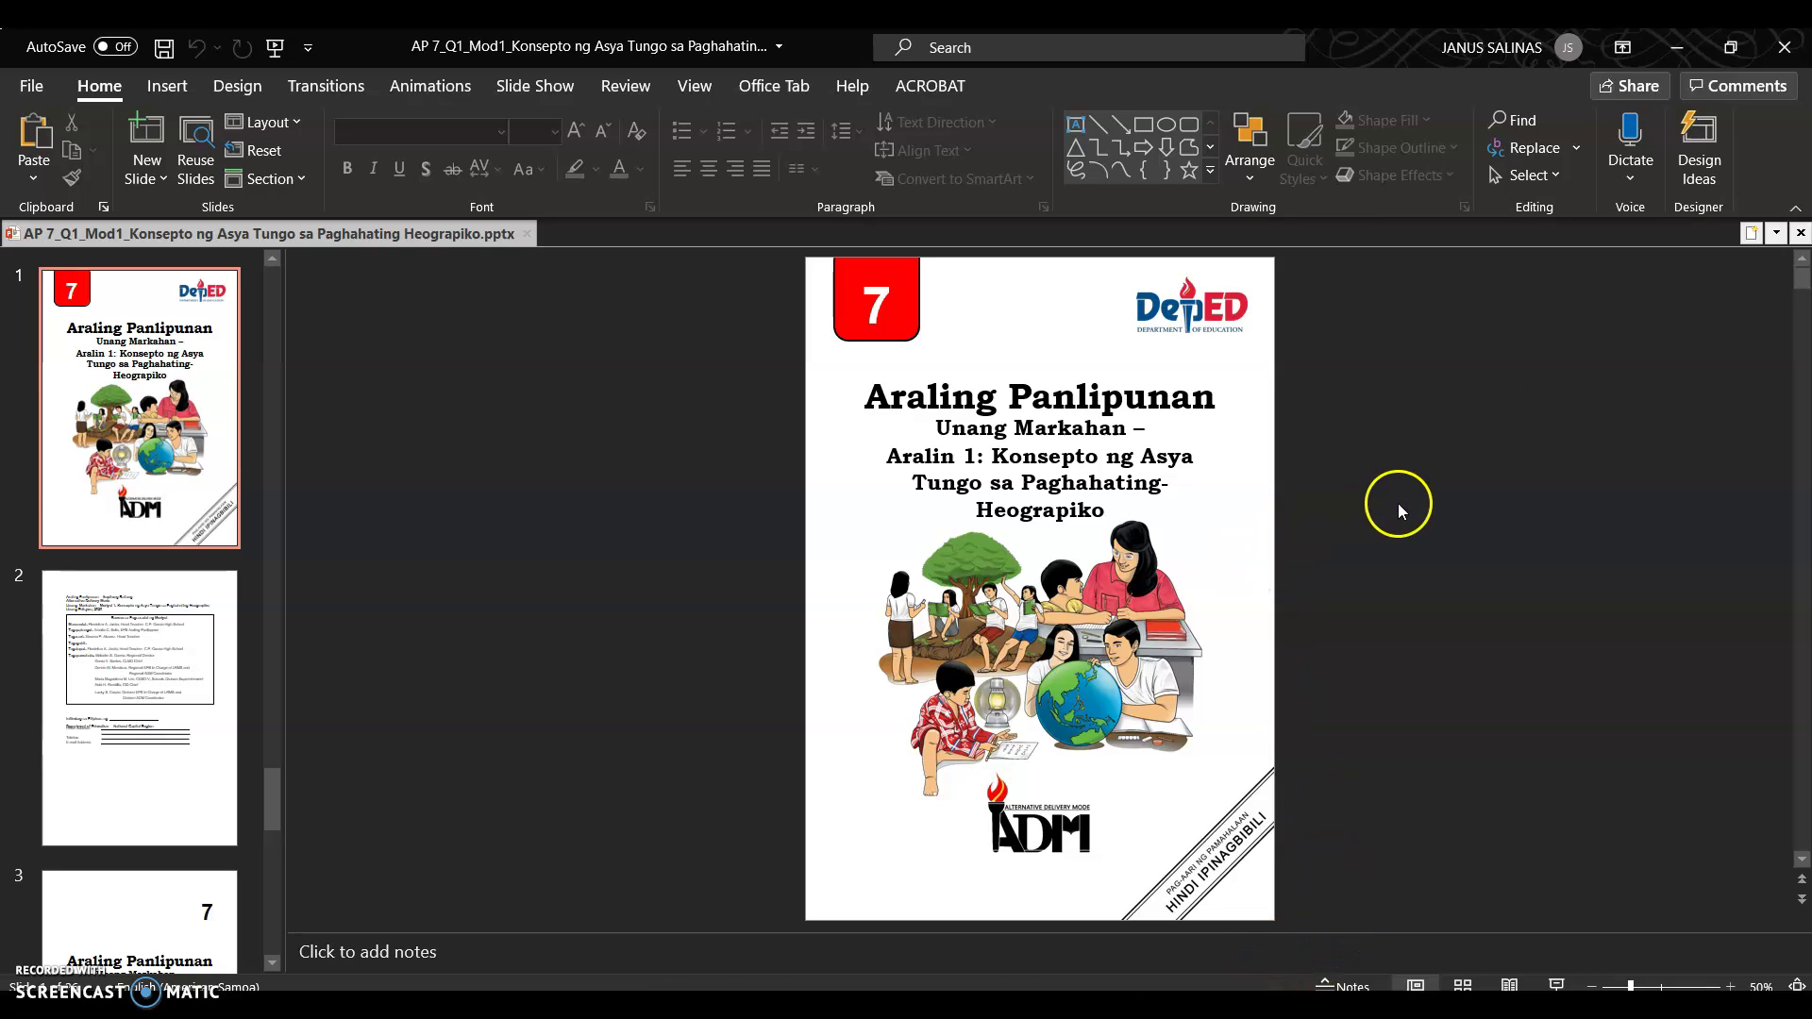
Close the presentation and move its PPTX file to an empty area in the upper part of the desktop
left_click(1786, 49)
left_click(726, 522)
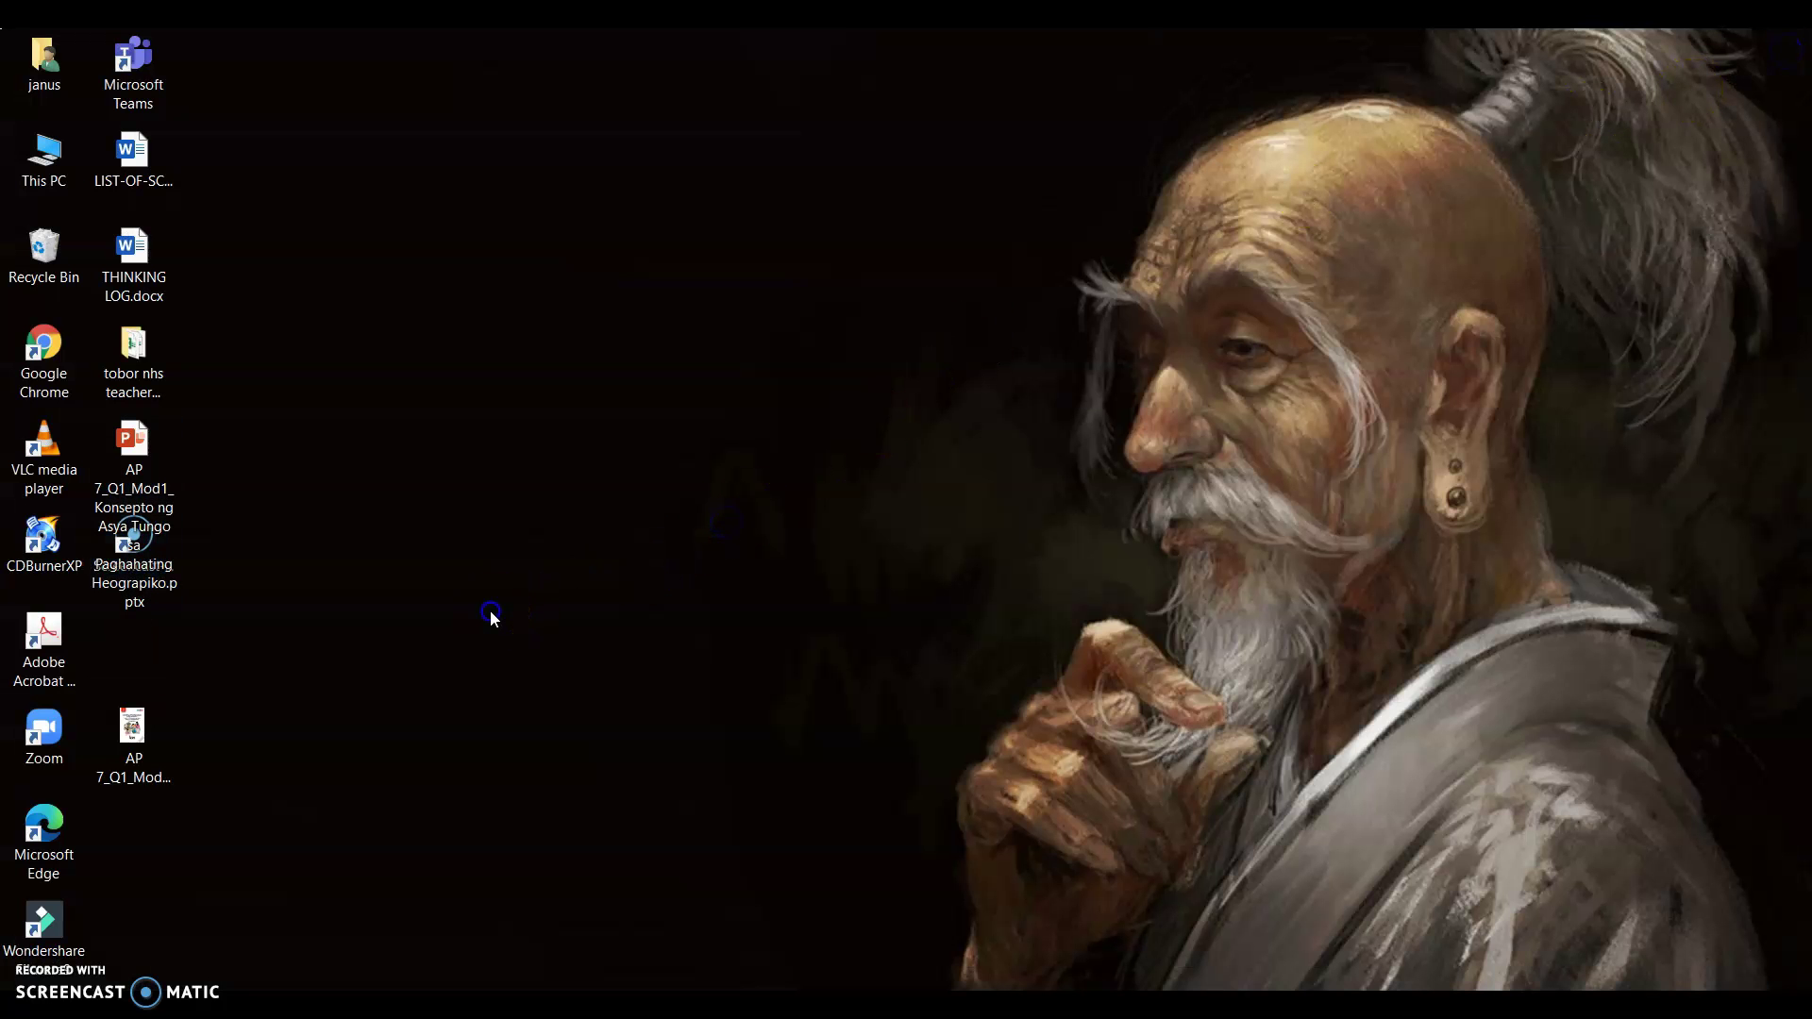
left_click(122, 582)
left_click_drag(121, 585, 293, 722)
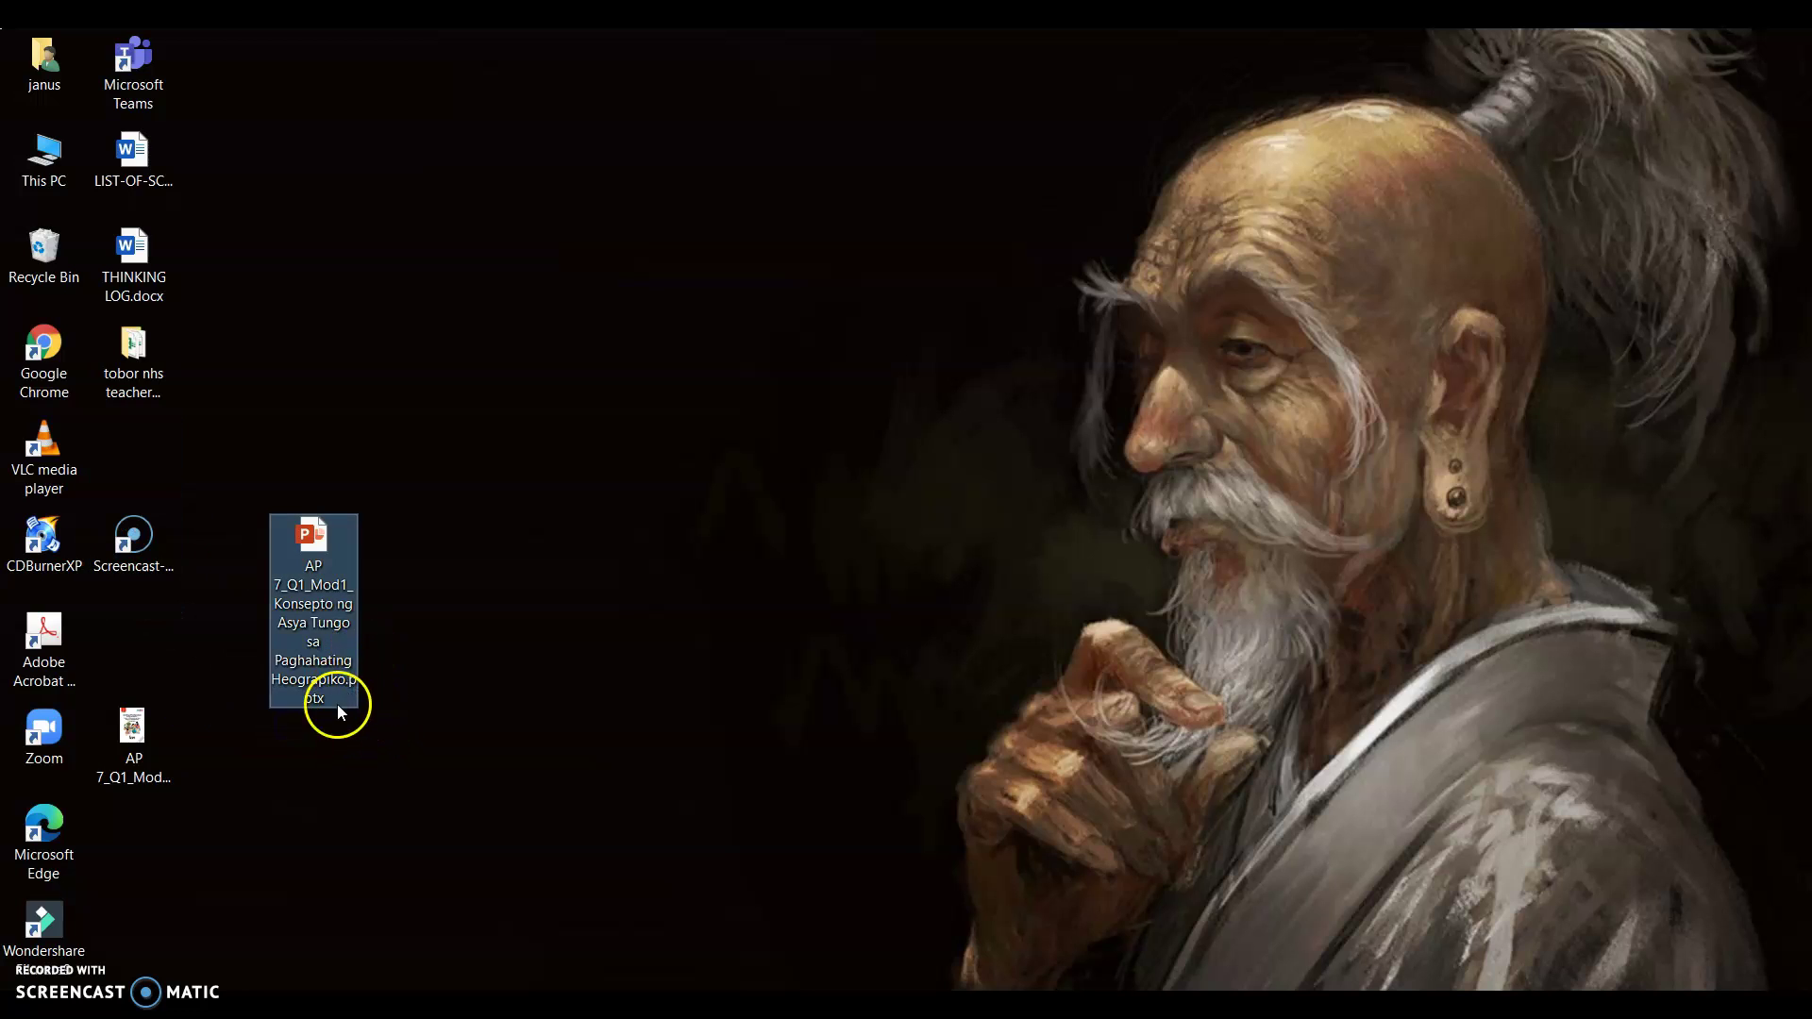
left_click_drag(332, 640, 422, 224)
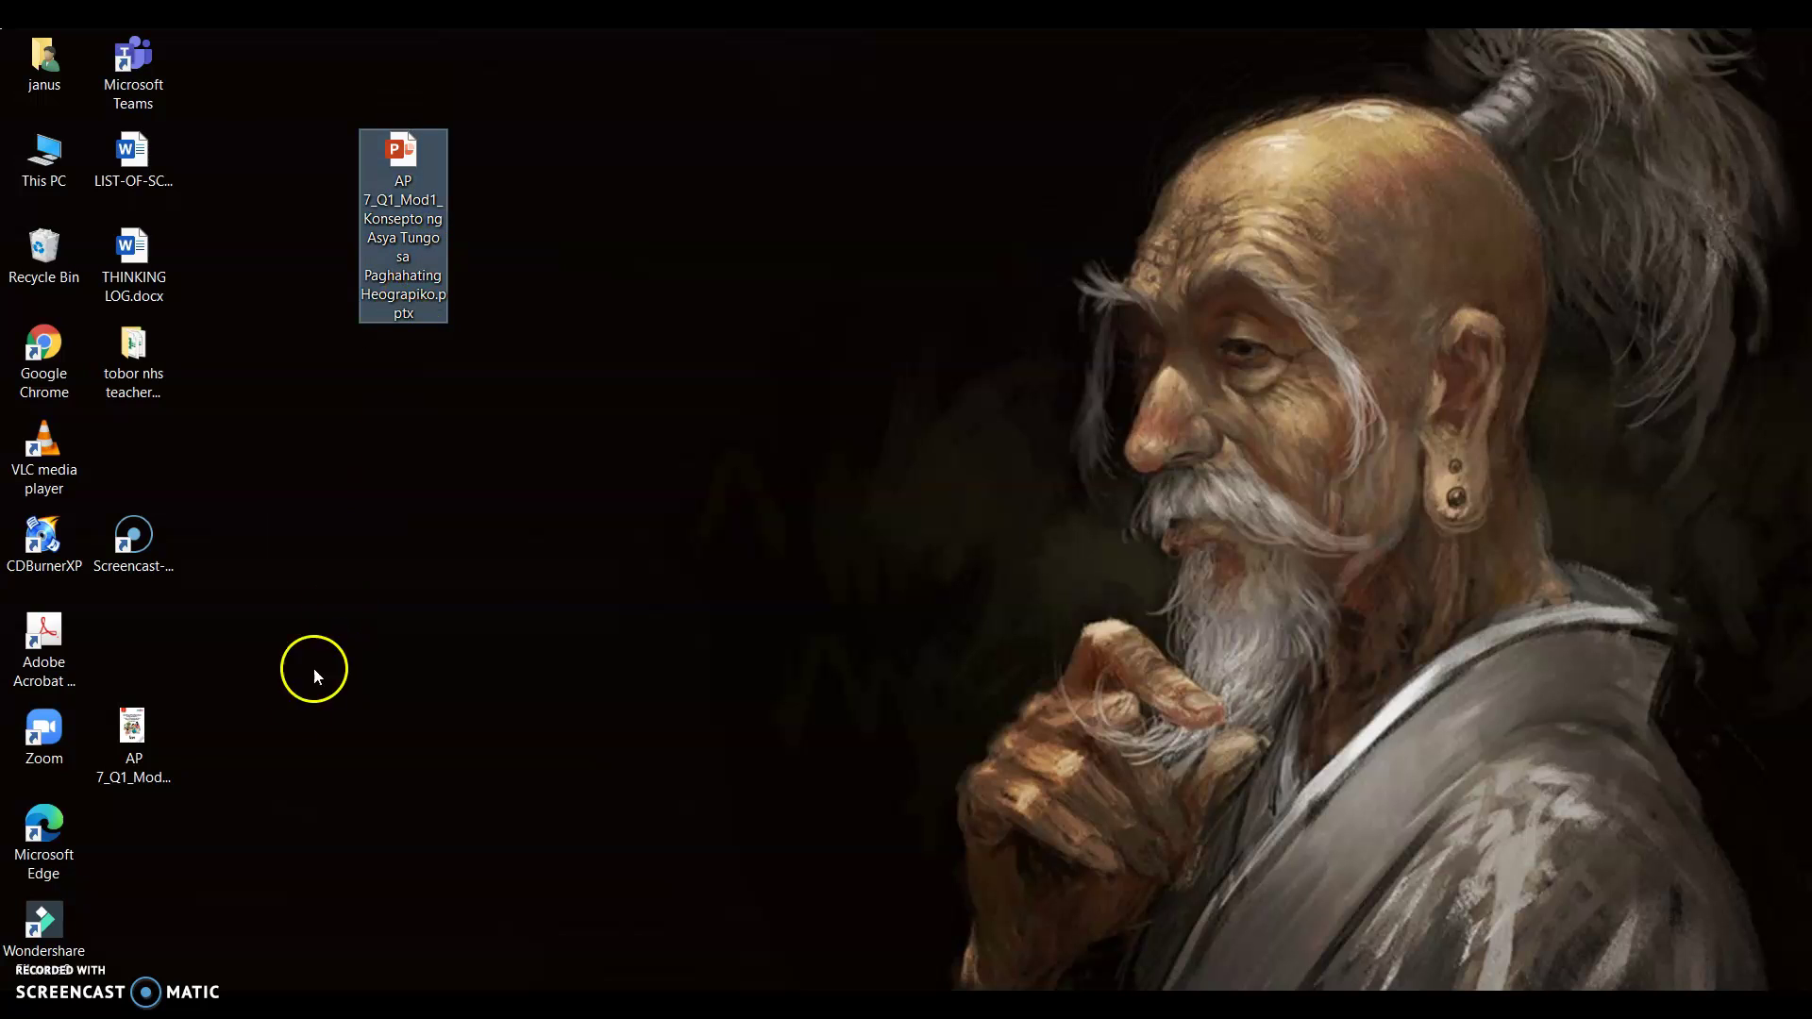
Place the exported MP4 file beside the PPTX file on the desktop and open the video for playback
left_click(132, 741)
left_click_drag(132, 740, 583, 170)
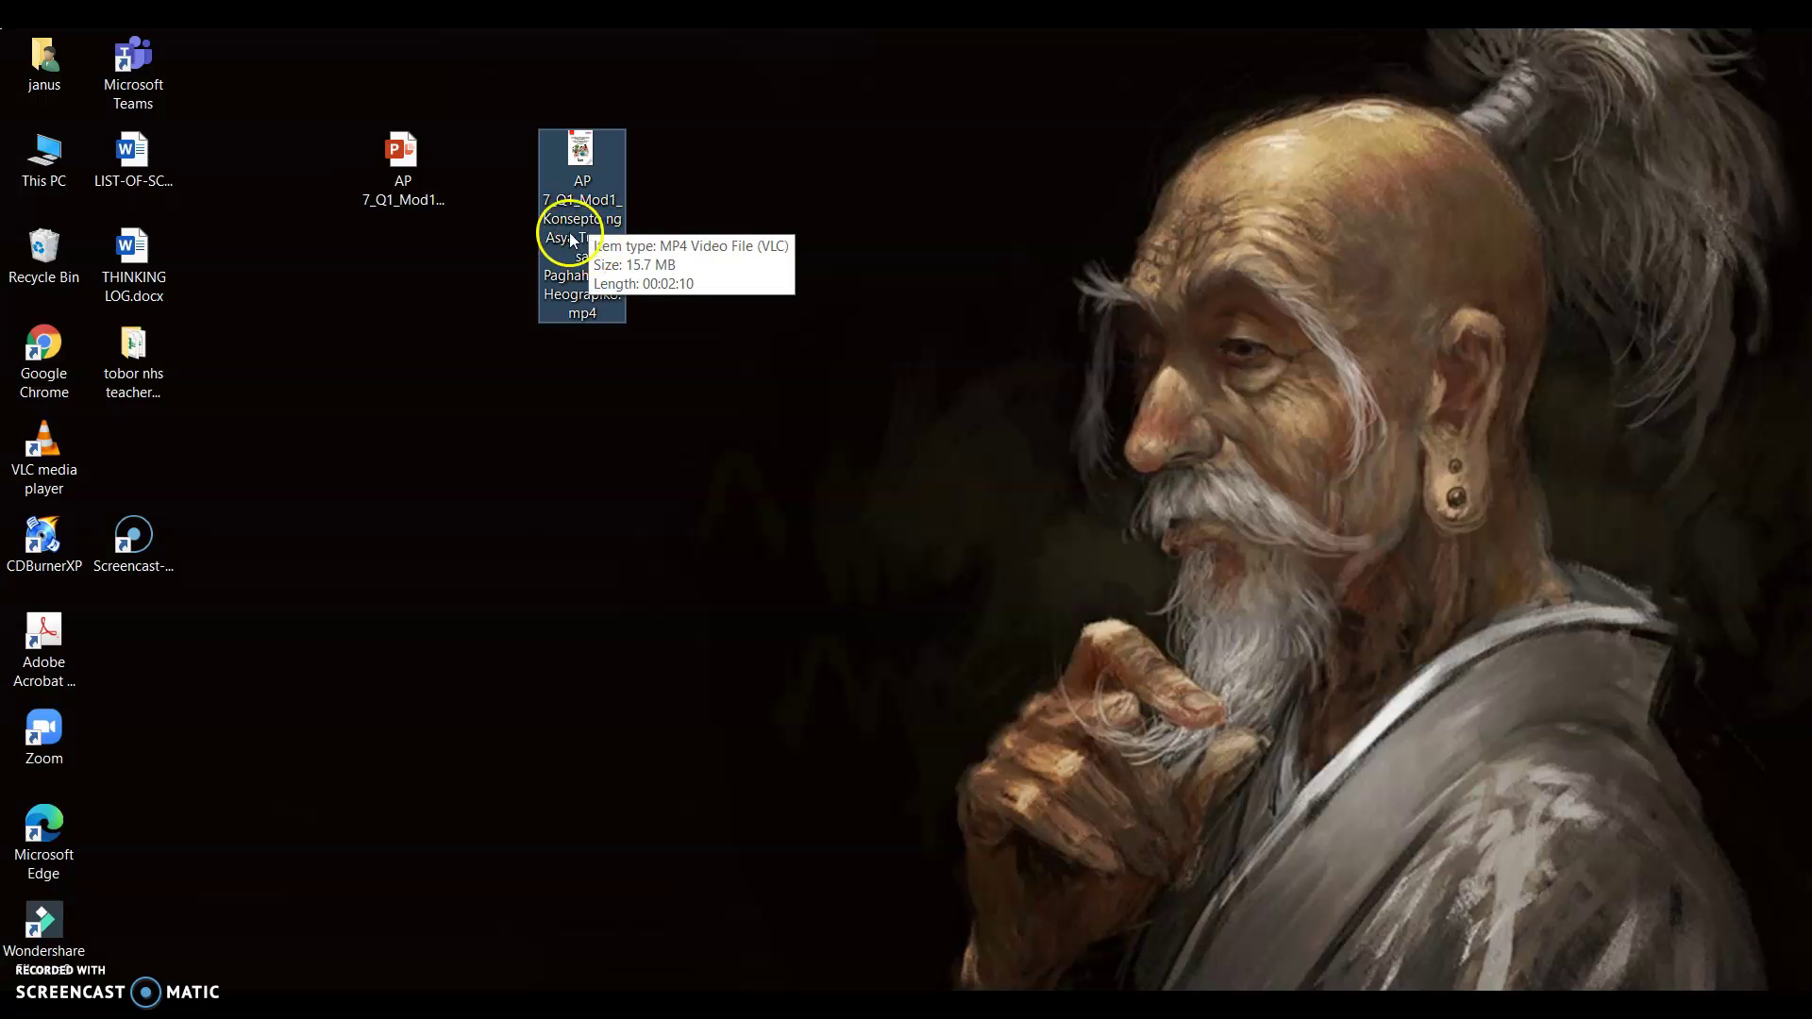
double_click(593, 317)
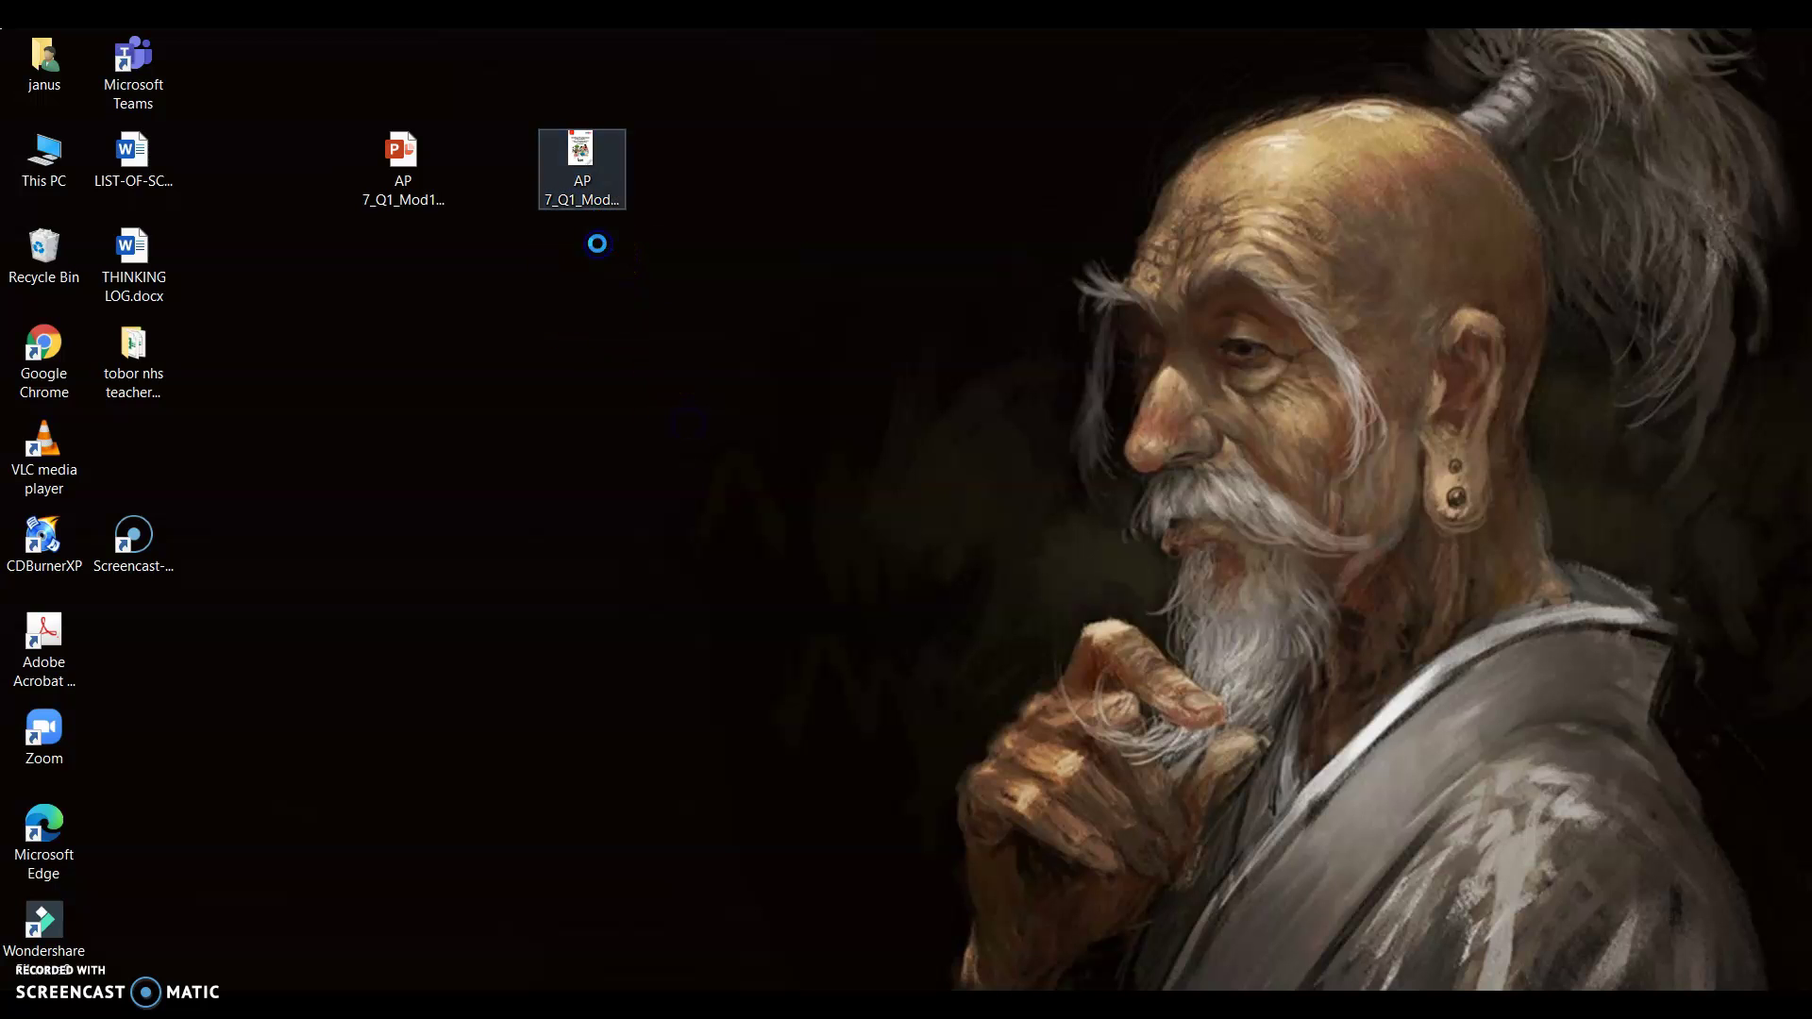